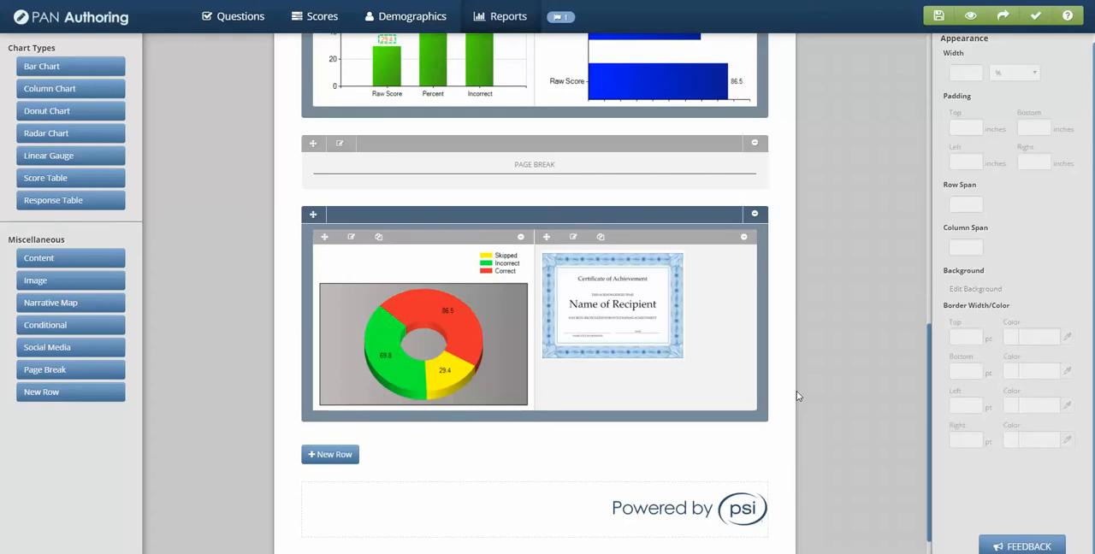
Start a new radar chart and add four empty score rows to it
left_click(81, 135)
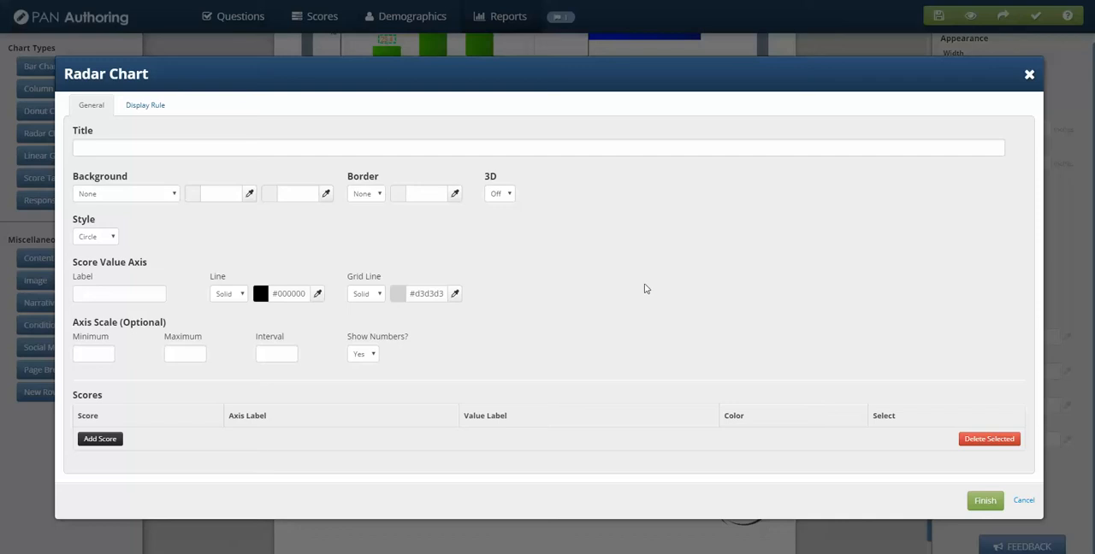
left_click(100, 441)
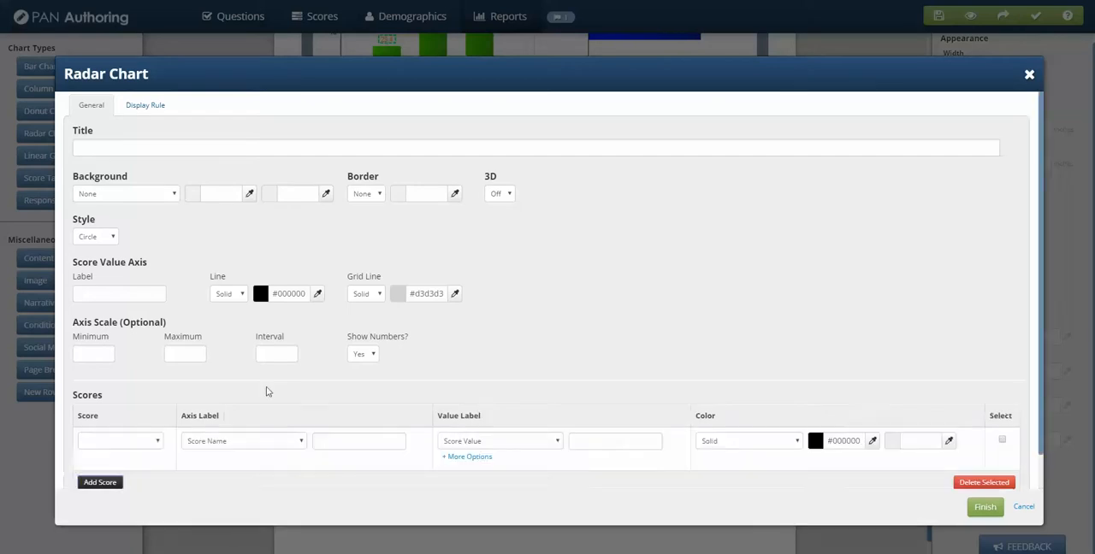
scroll(267, 389, "down", 1)
left_click(103, 447)
scroll(133, 445, "down", 1)
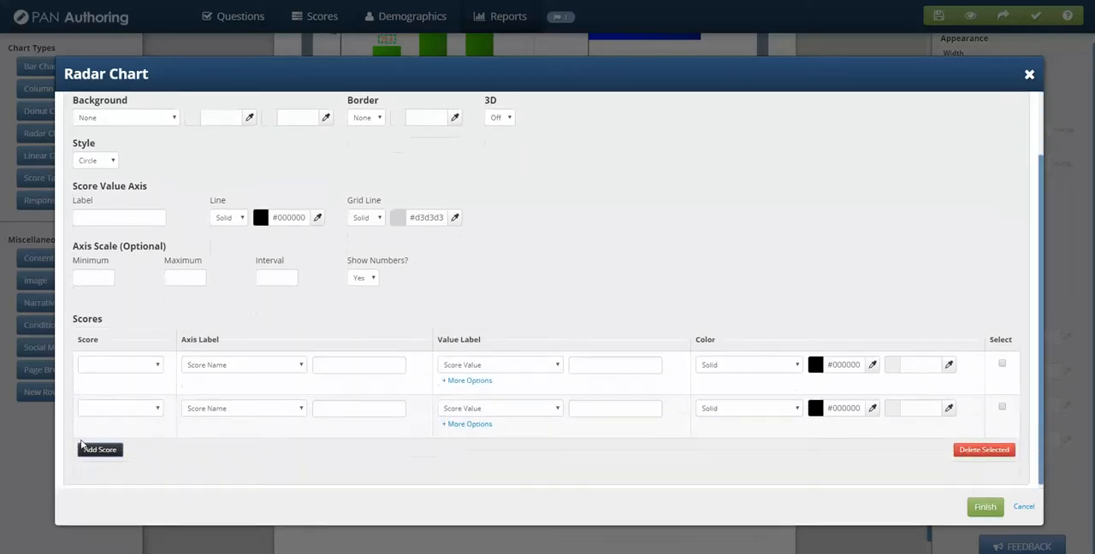
left_click(95, 447)
scroll(120, 444, "down", 1)
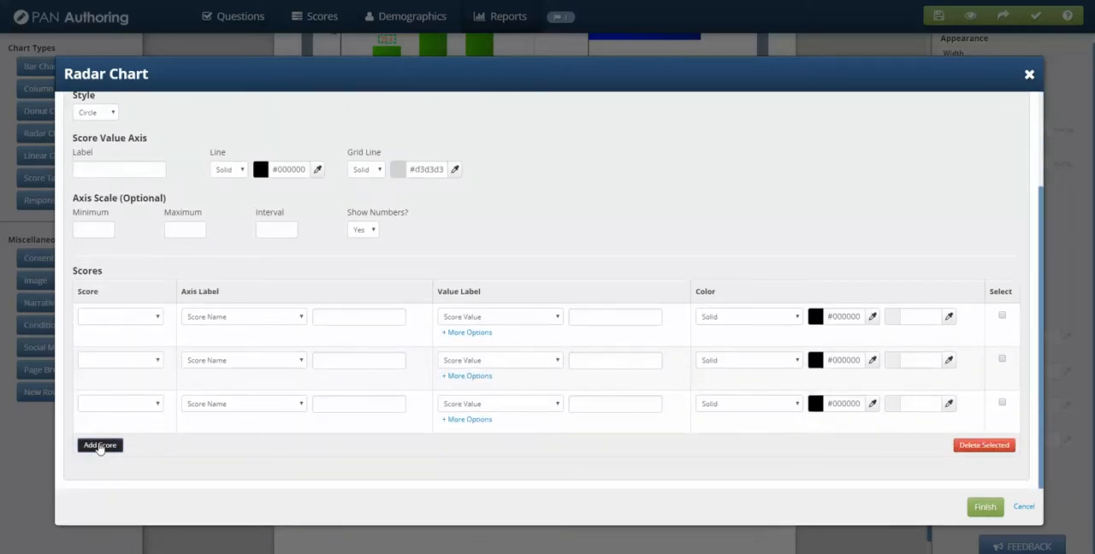
left_click(99, 445)
scroll(124, 391, "down", 1)
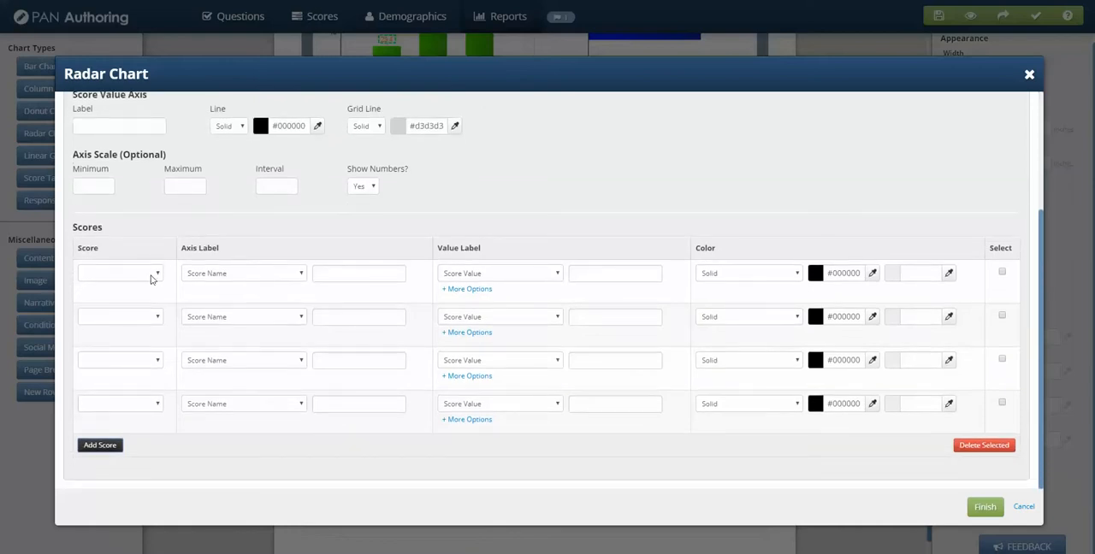
Assign invalid, Skipped_items, All_correct_test and Percentage_correct to the four score rows and finish the radar chart
left_click(155, 281)
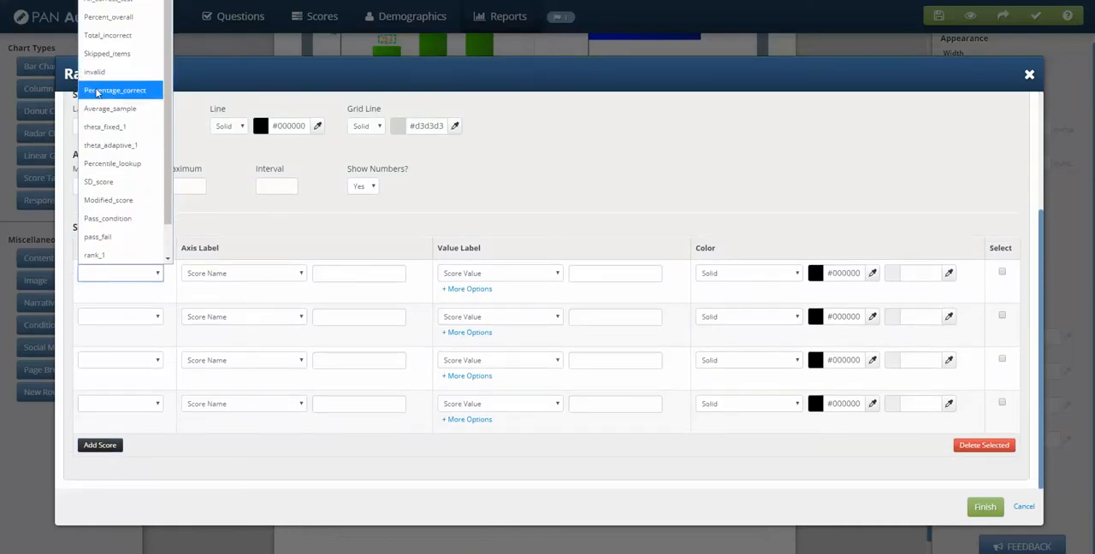
left_click(98, 75)
left_click(141, 320)
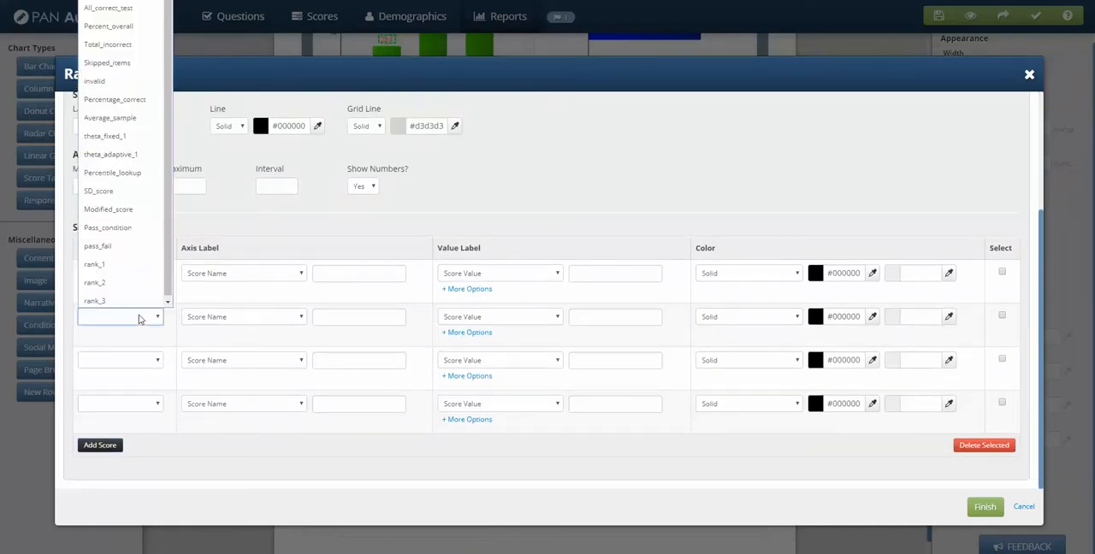
left_click(102, 73)
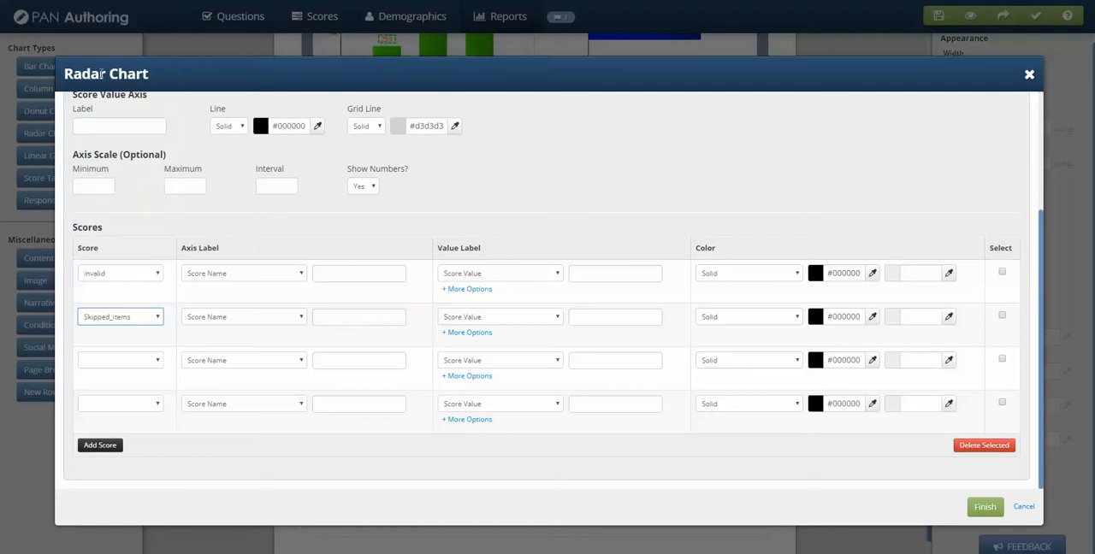
left_click(152, 366)
left_click(117, 53)
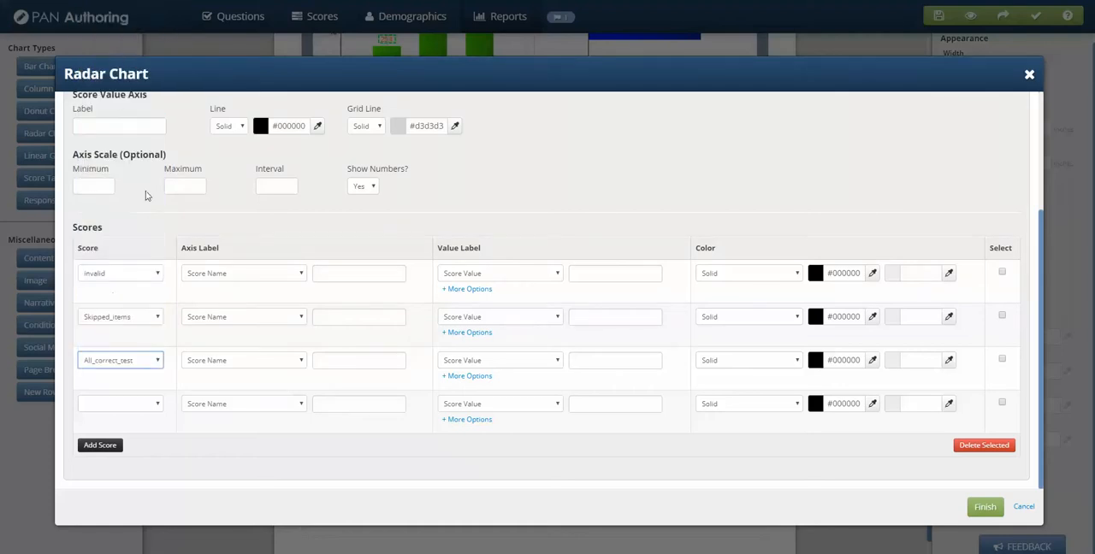
left_click(150, 403)
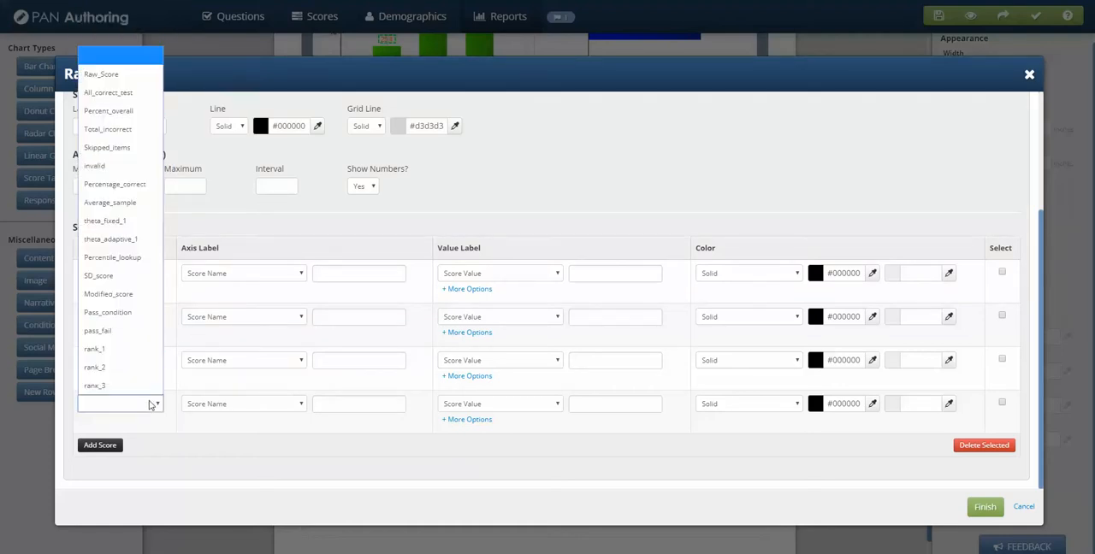
left_click(100, 187)
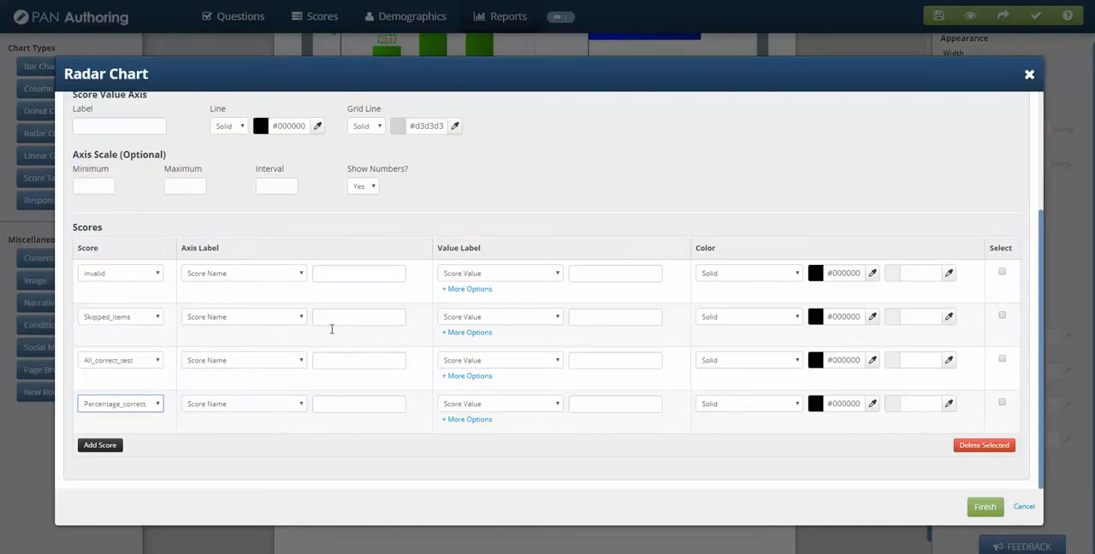
left_click(983, 506)
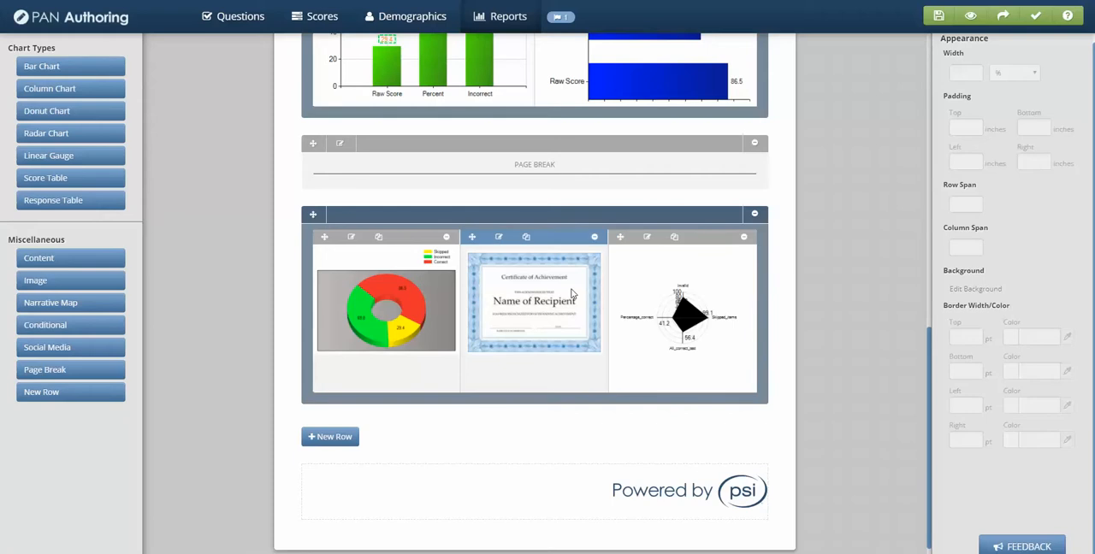
Add a new row at the end of the report and move the radar chart into it
left_click(330, 437)
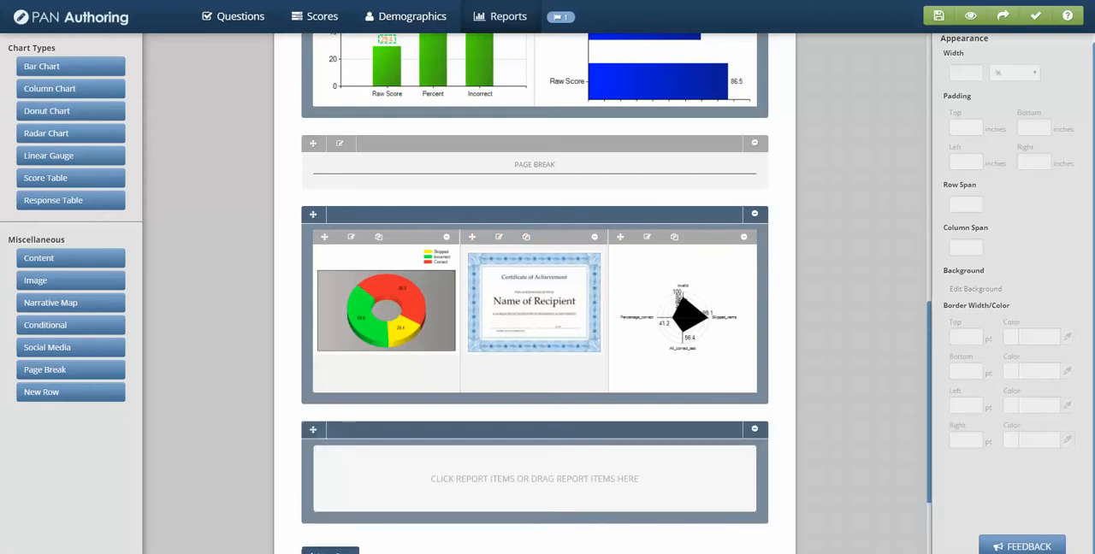
left_click_drag(688, 319, 665, 479)
scroll(671, 492, "down", 3)
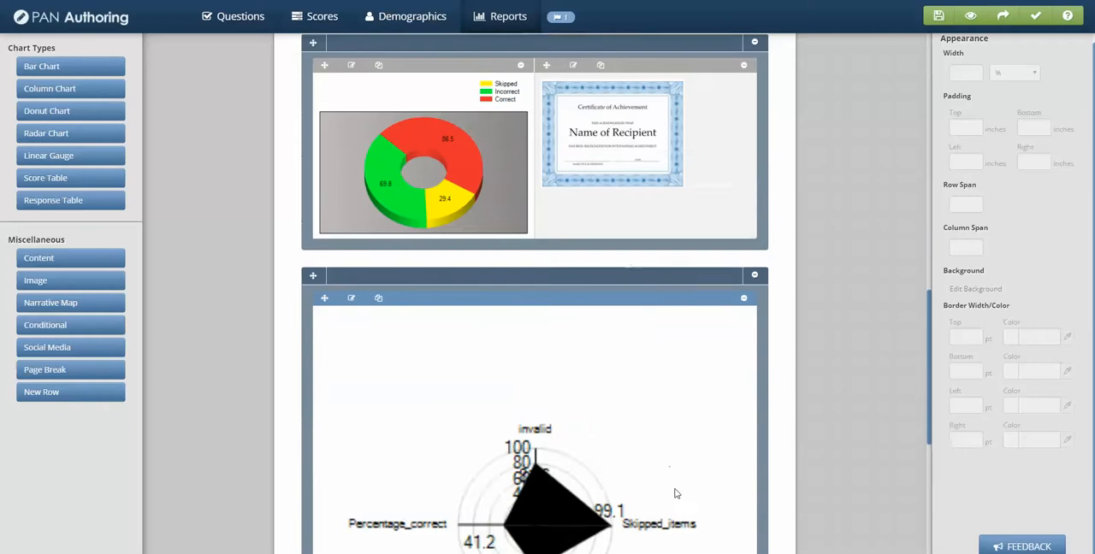
Move the radar chart's row above the donut chart and certificate row, directly below the page break
scroll(780, 514, "up", 1)
scroll(780, 514, "up", 3)
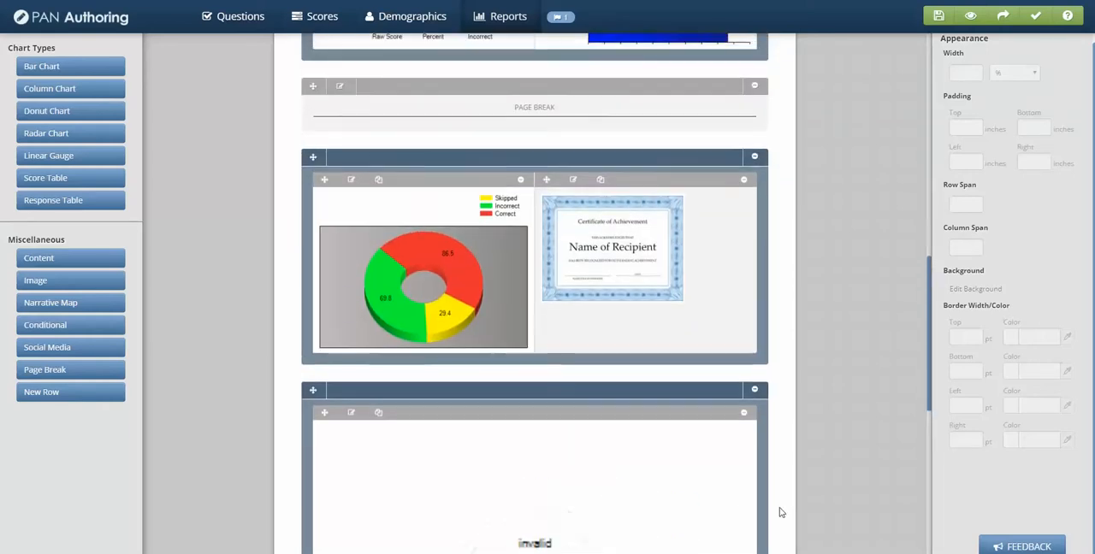
left_click_drag(768, 506, 786, 192)
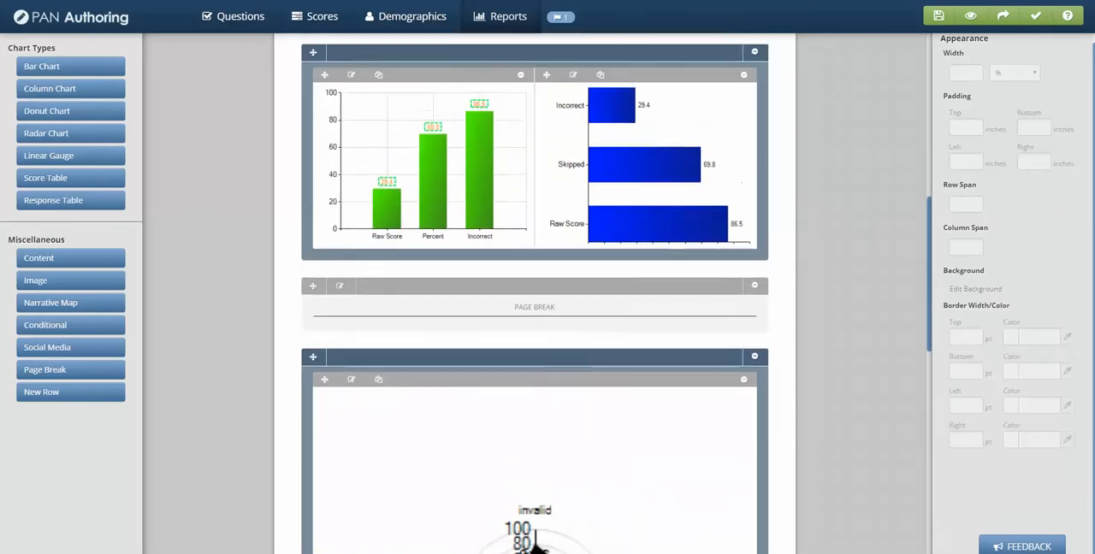
Open the radar chart's settings for editing
scroll(728, 218, "down", 2)
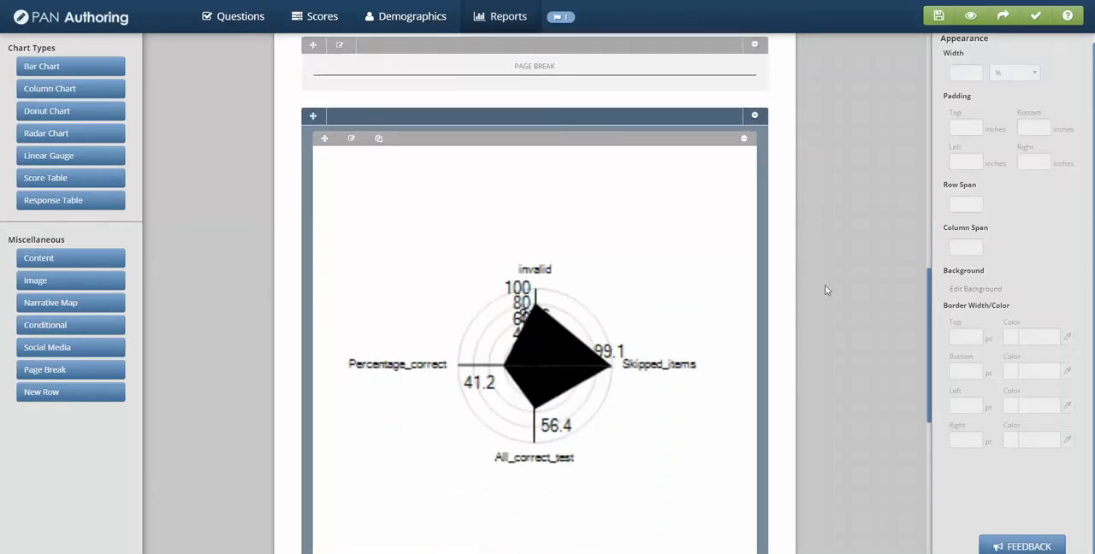
scroll(825, 287, "down", 1)
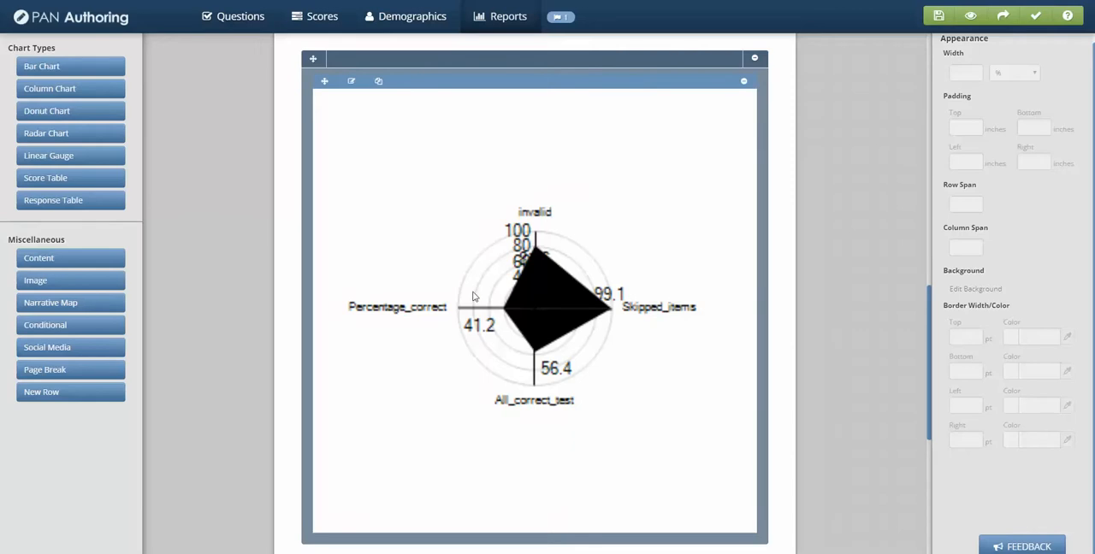
left_click(352, 81)
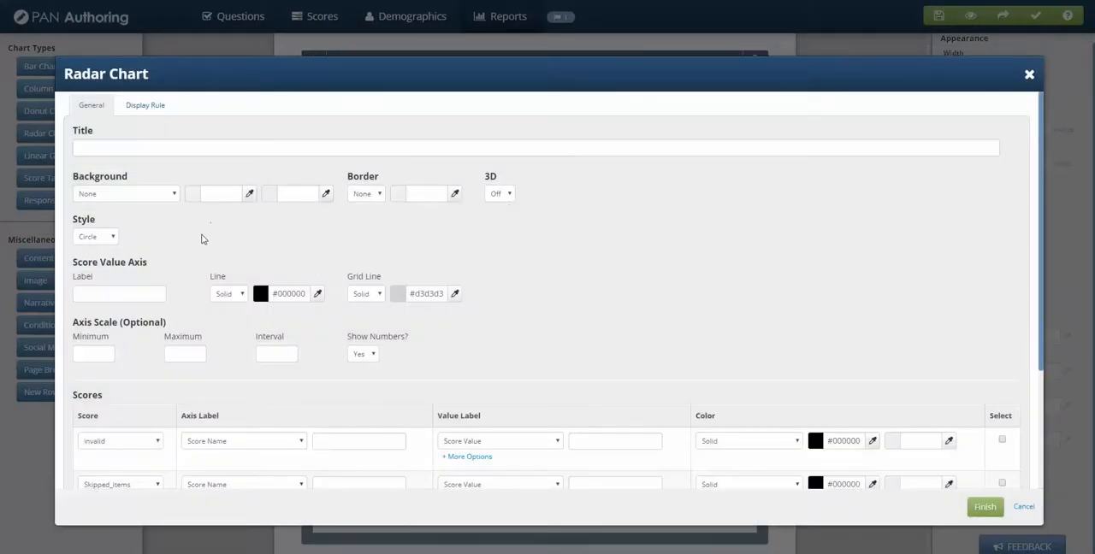
scroll(203, 237, "down", 3)
Switch the radar chart's style to Polygon and back to Circle
left_click(110, 124)
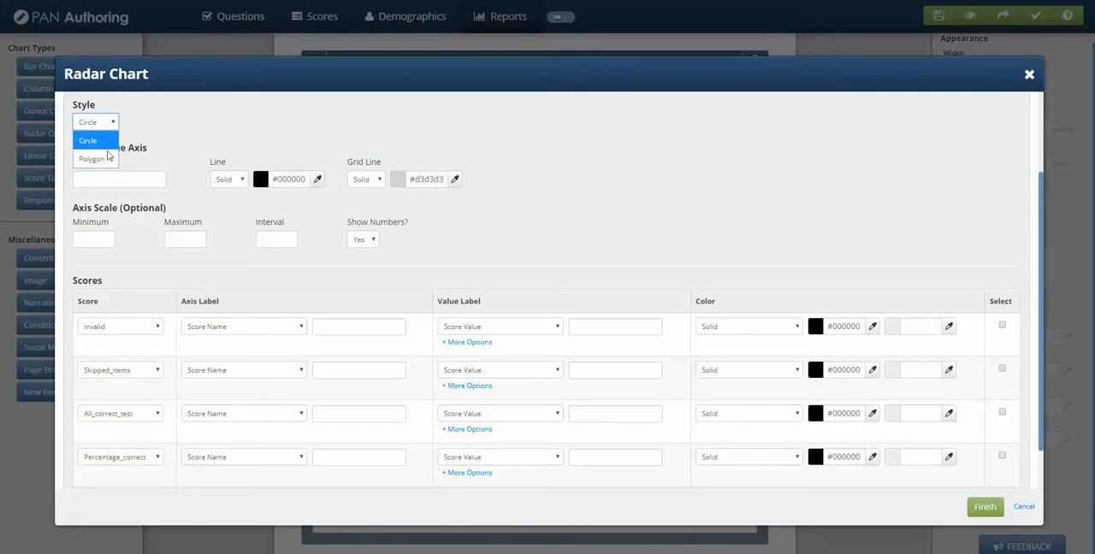
left_click(108, 162)
left_click(110, 124)
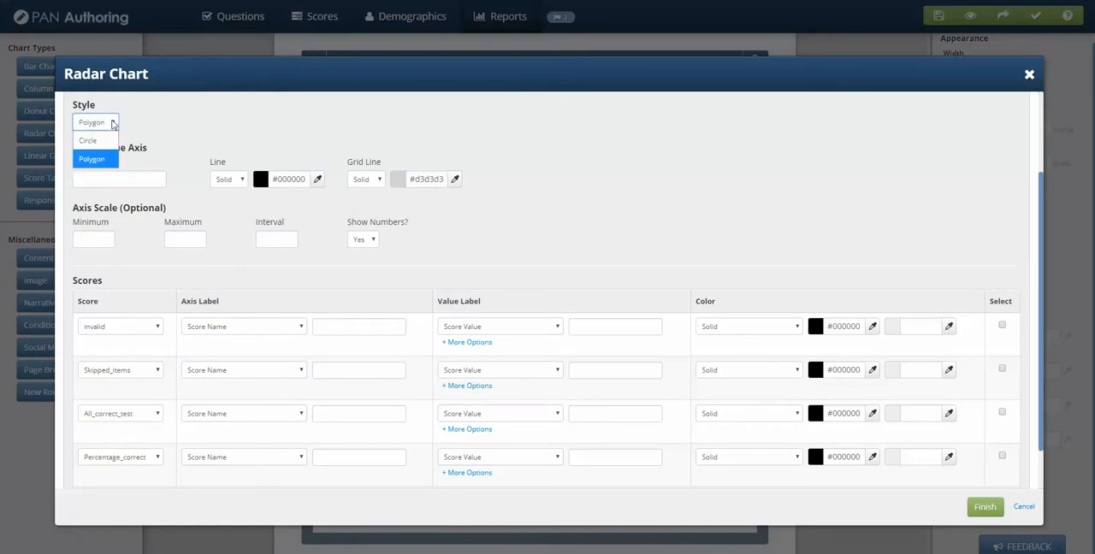
left_click(103, 142)
Add a fifth score row to the radar chart, set it to SD_score, and finish the edit
scroll(220, 186, "up", 3)
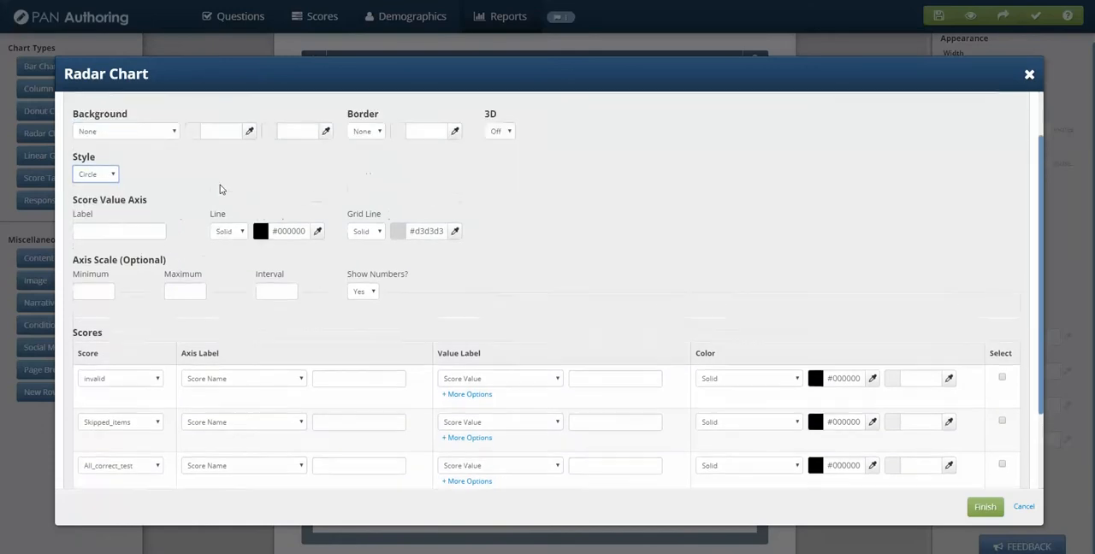
scroll(281, 268, "down", 3)
scroll(476, 298, "down", 2)
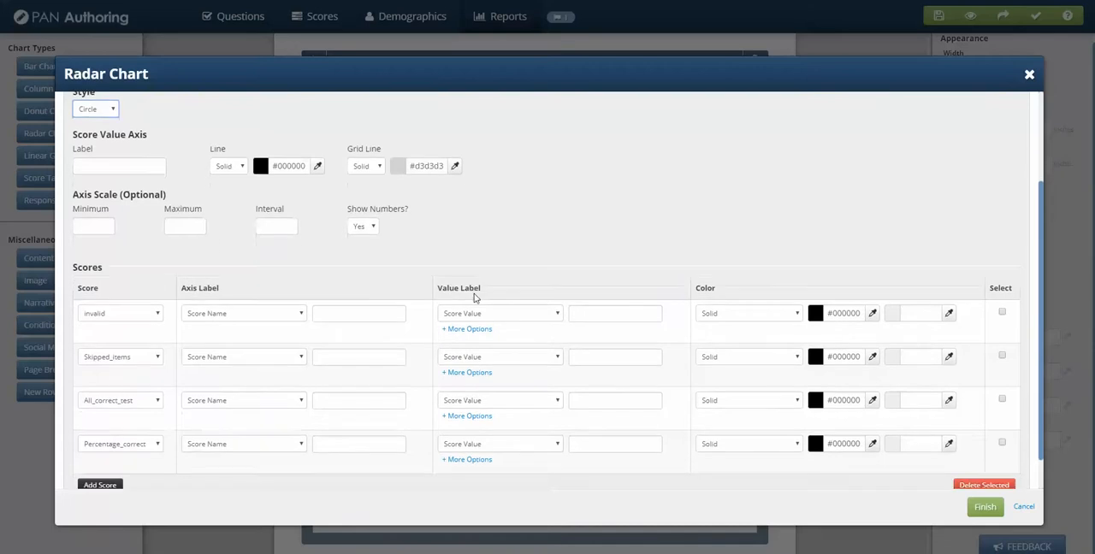
left_click(97, 445)
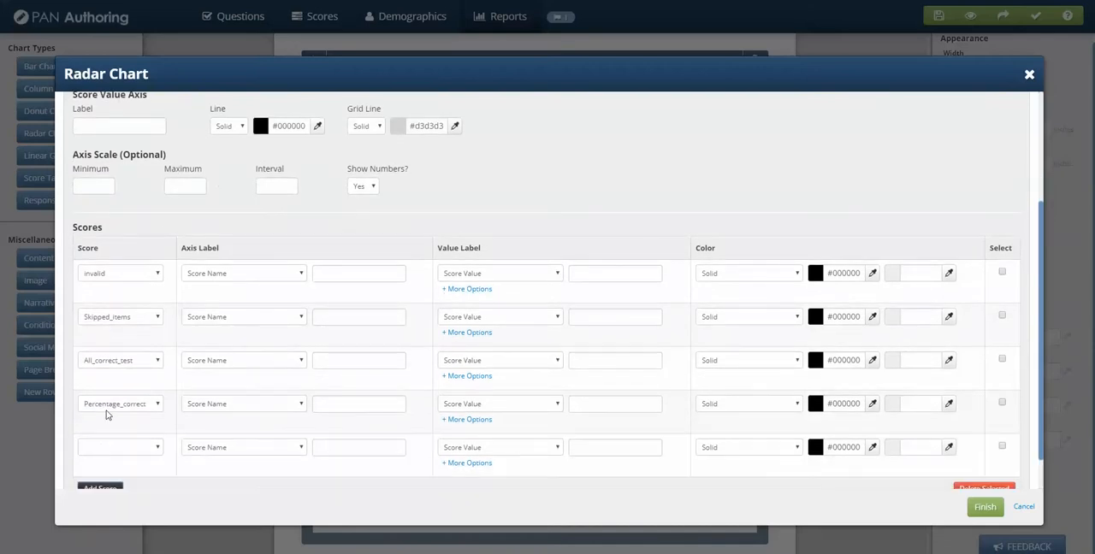
scroll(128, 415, "down", 1)
left_click(151, 406)
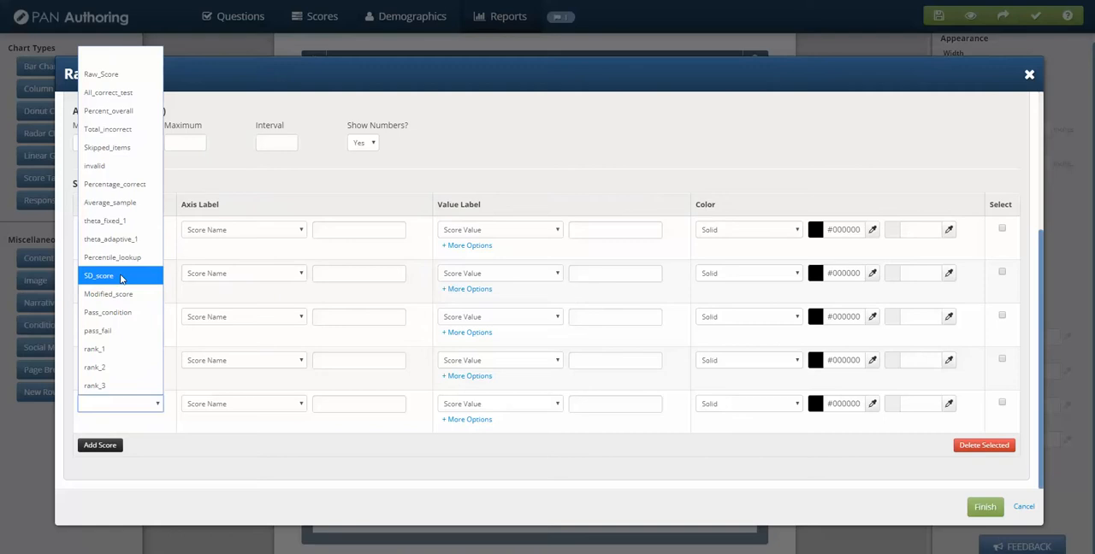
left_click(121, 276)
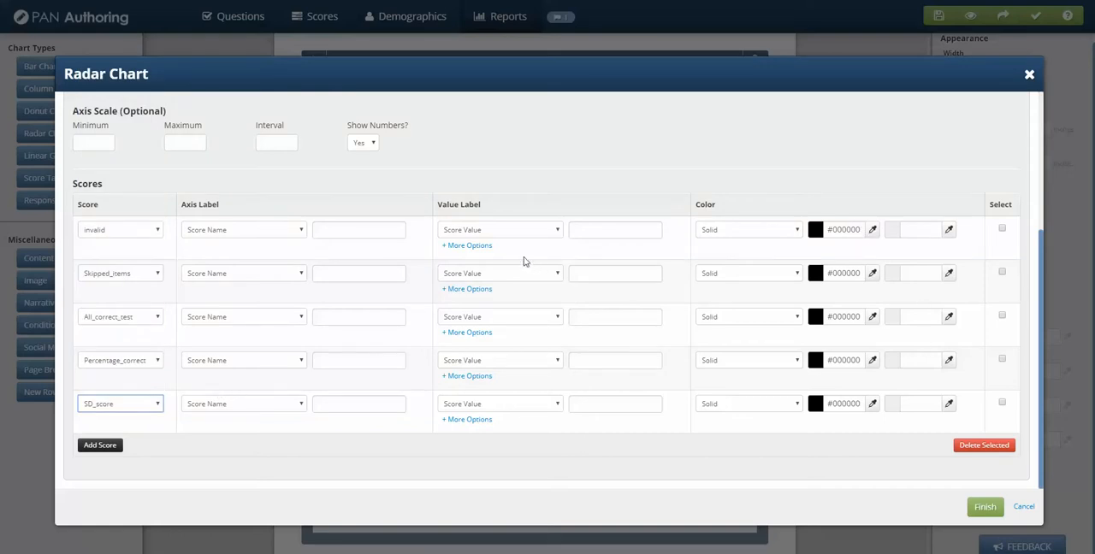
left_click(984, 506)
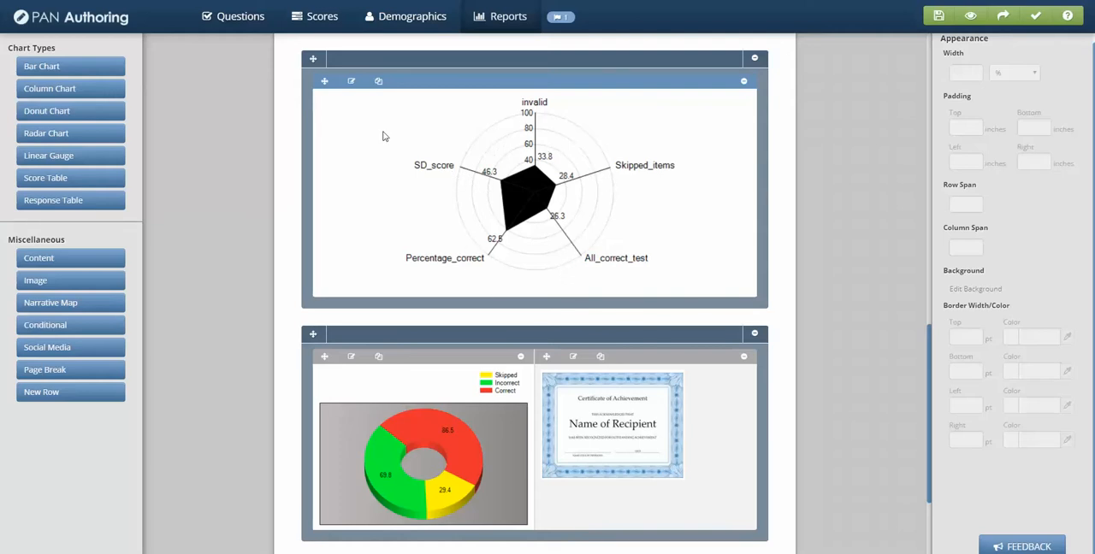
Reopen the radar chart's settings and set the invalid score's solid color to red #bb4242
left_click(353, 83)
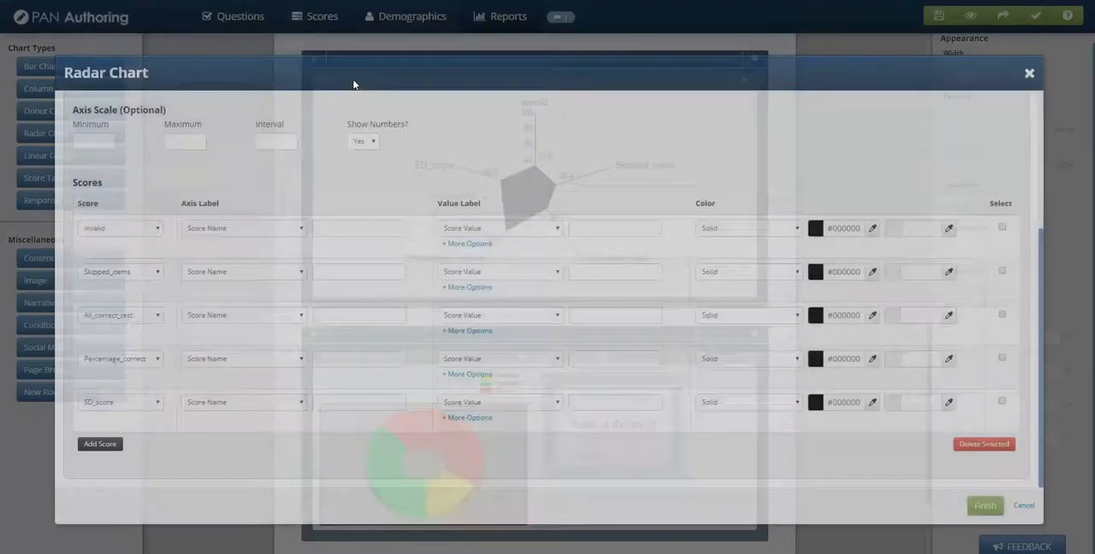
scroll(704, 387, "down", 5)
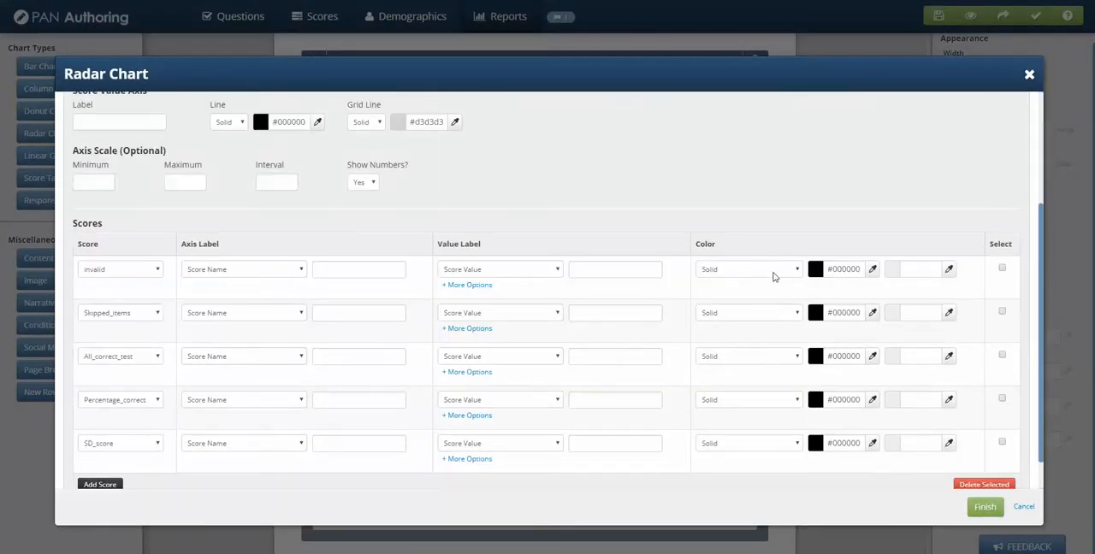
left_click(773, 274)
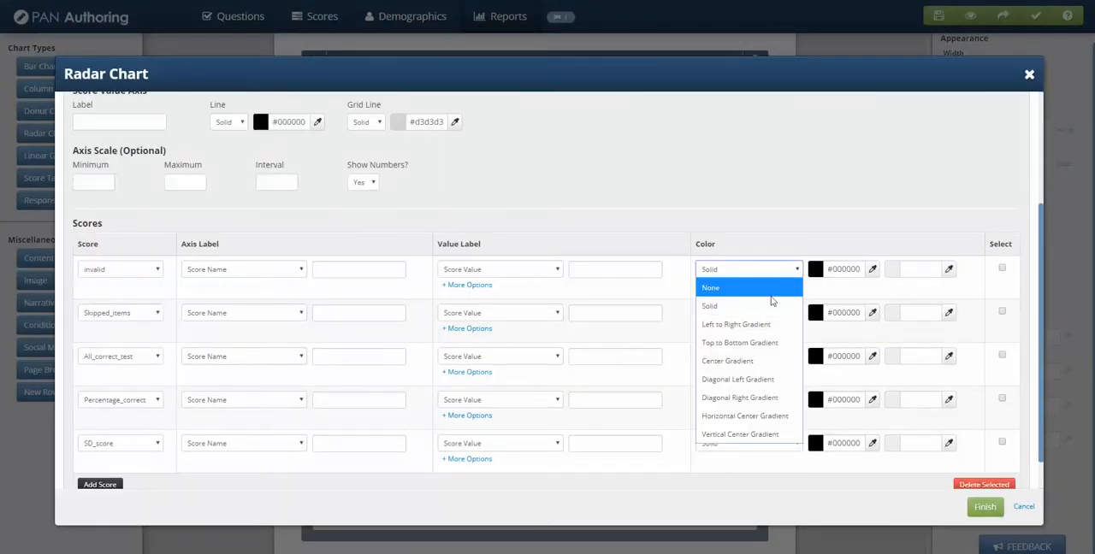
left_click(760, 272)
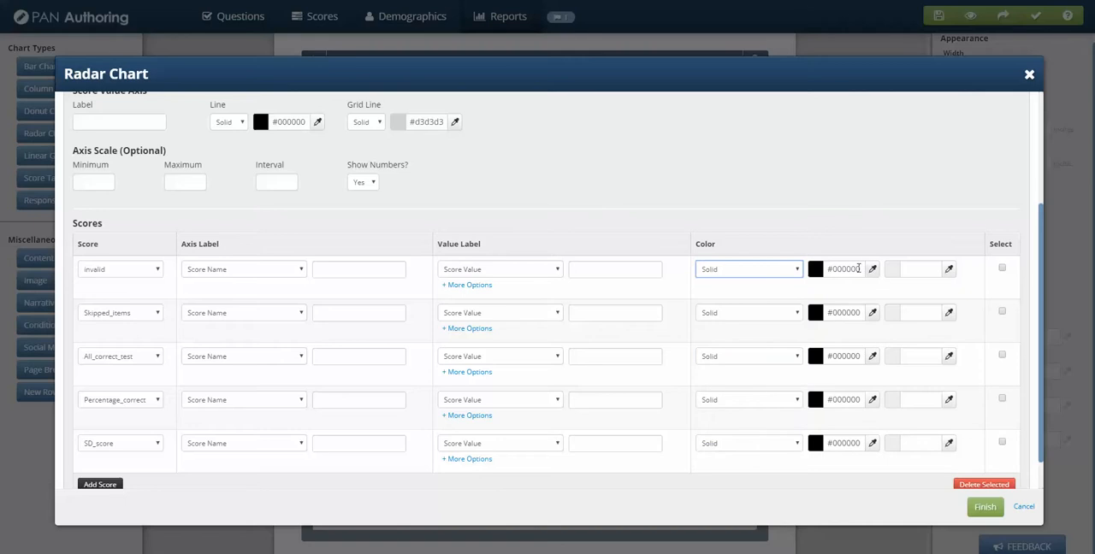
left_click(859, 268)
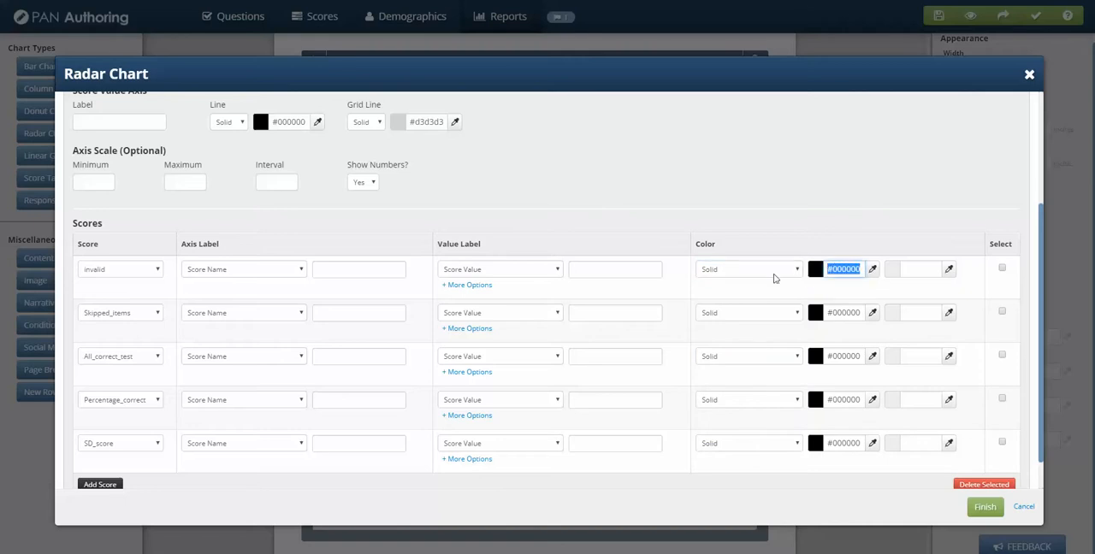
left_click(872, 271)
left_click(815, 309)
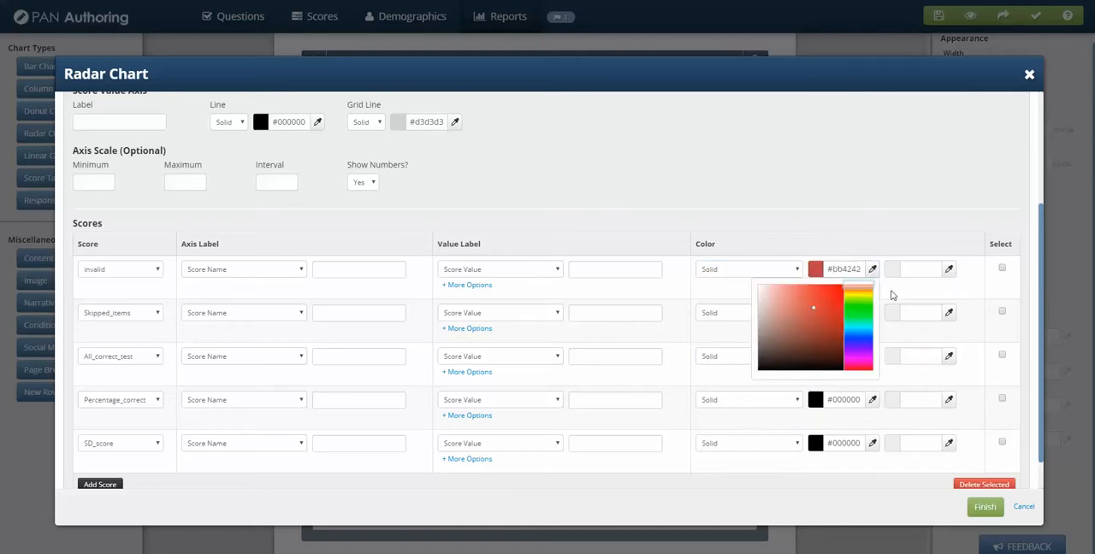
left_click(896, 282)
Set the Skipped_items score's color to green #44ff00 and the All_correct_test score's color to blue #004fff
left_click(872, 313)
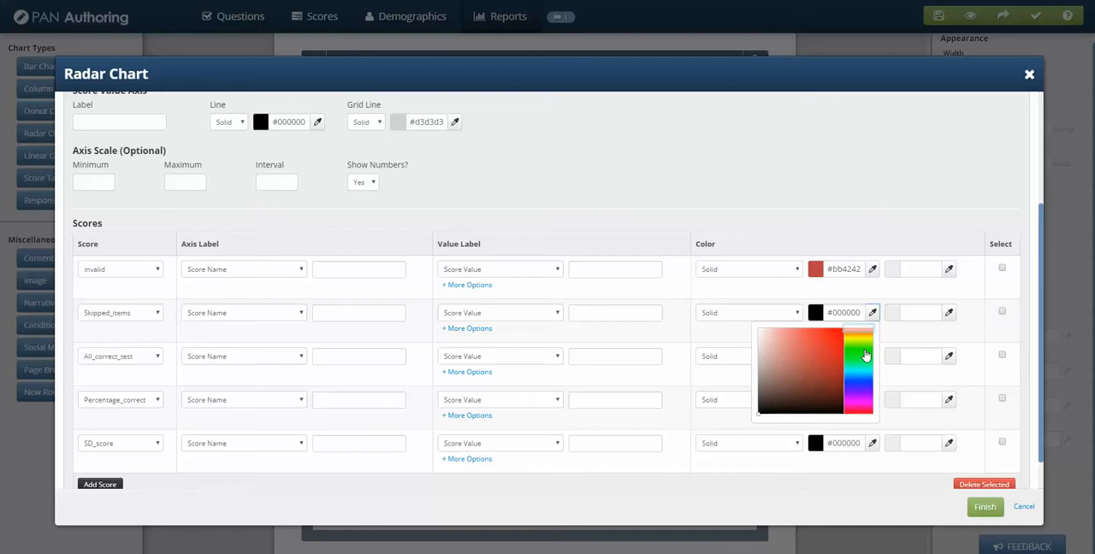
left_click(863, 352)
scroll(851, 226, "down", 1)
left_click(872, 317)
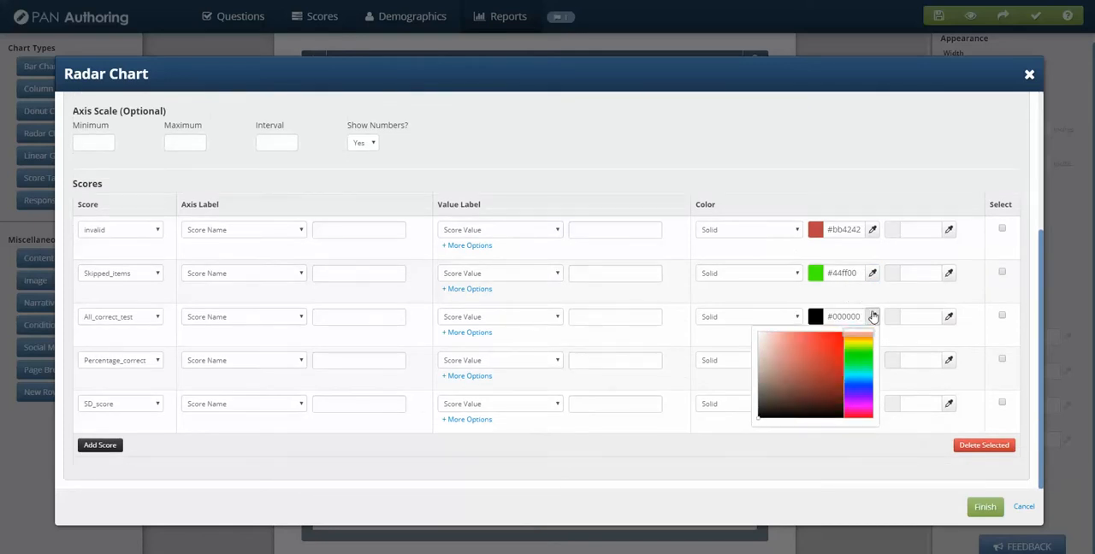
left_click(858, 381)
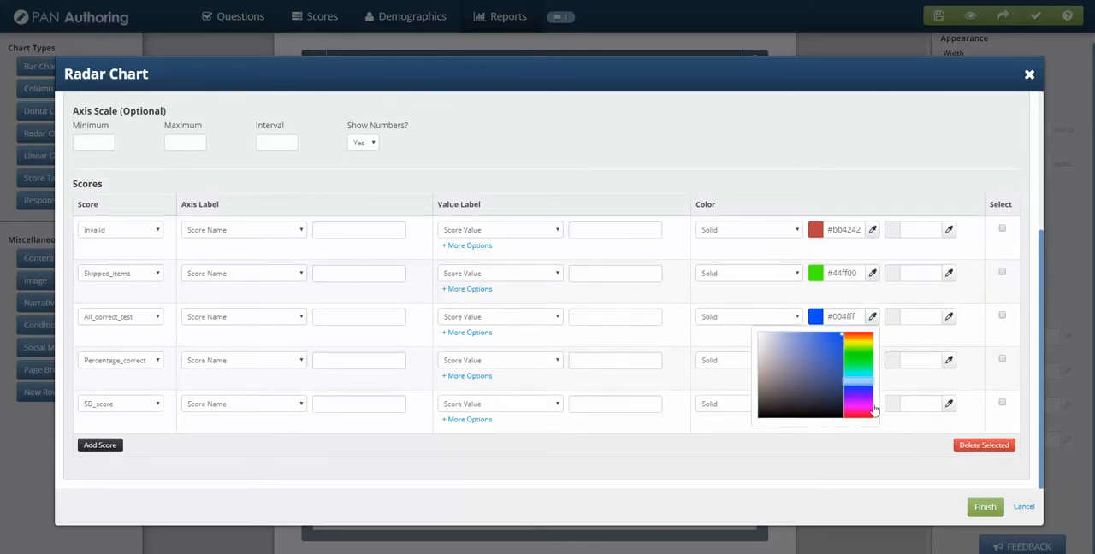
left_click(882, 442)
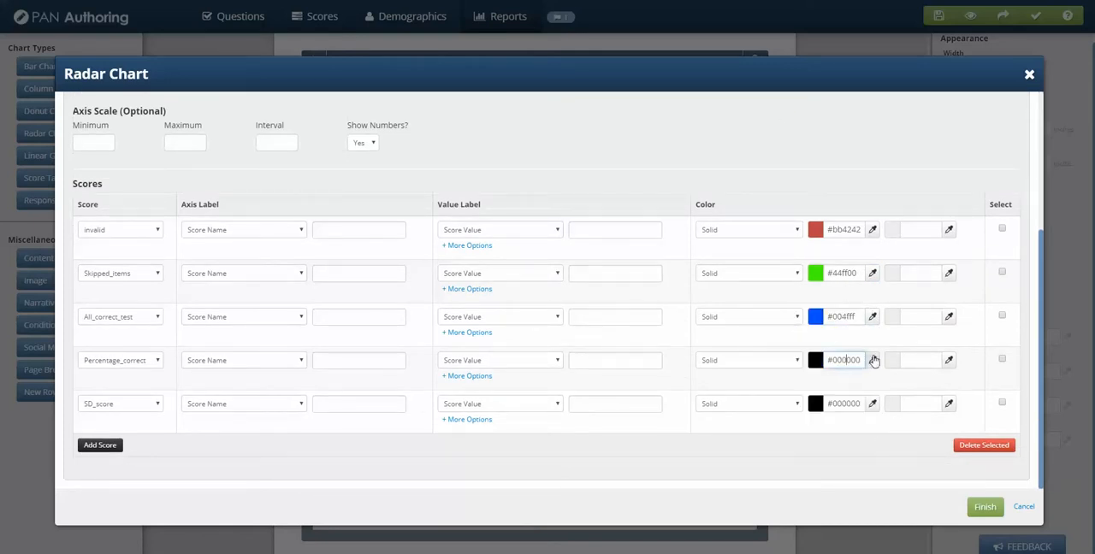
Color the Percentage_correct score yellow #ffce00 and the SD_score score magenta #ff00dd, and finish the chart edit
left_click(872, 360)
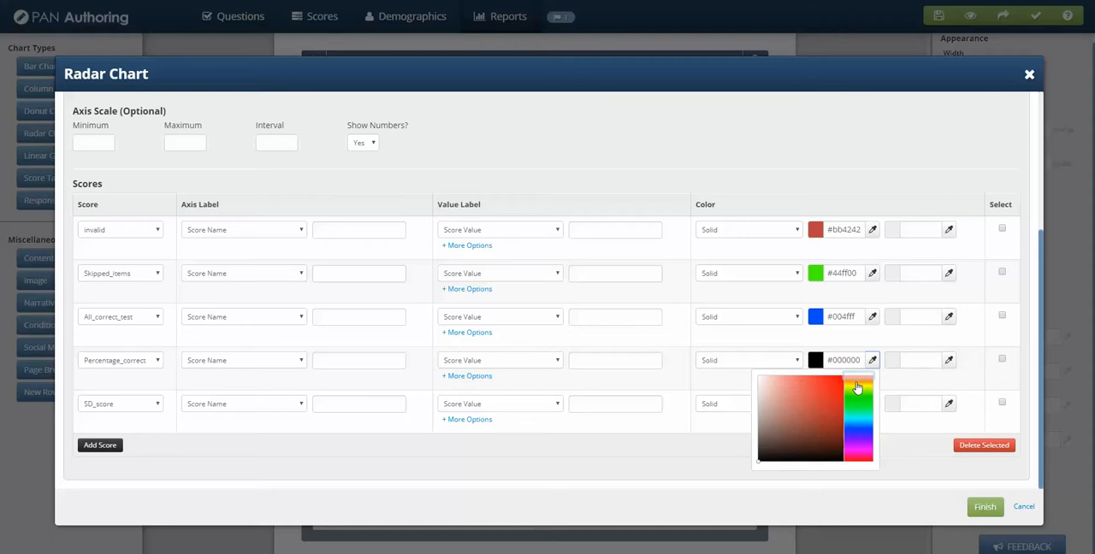
left_click(856, 389)
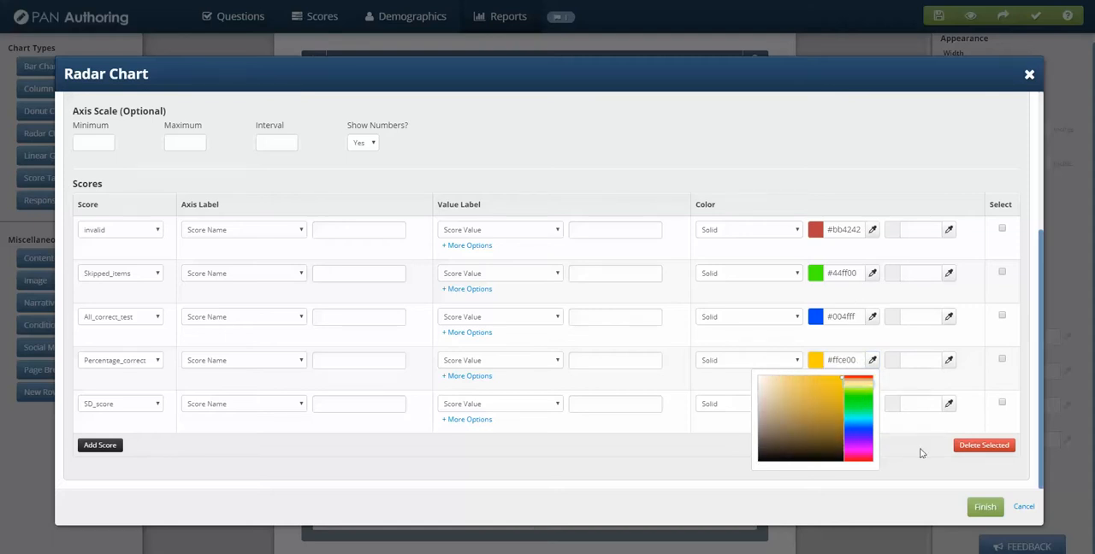
left_click(921, 453)
left_click(873, 404)
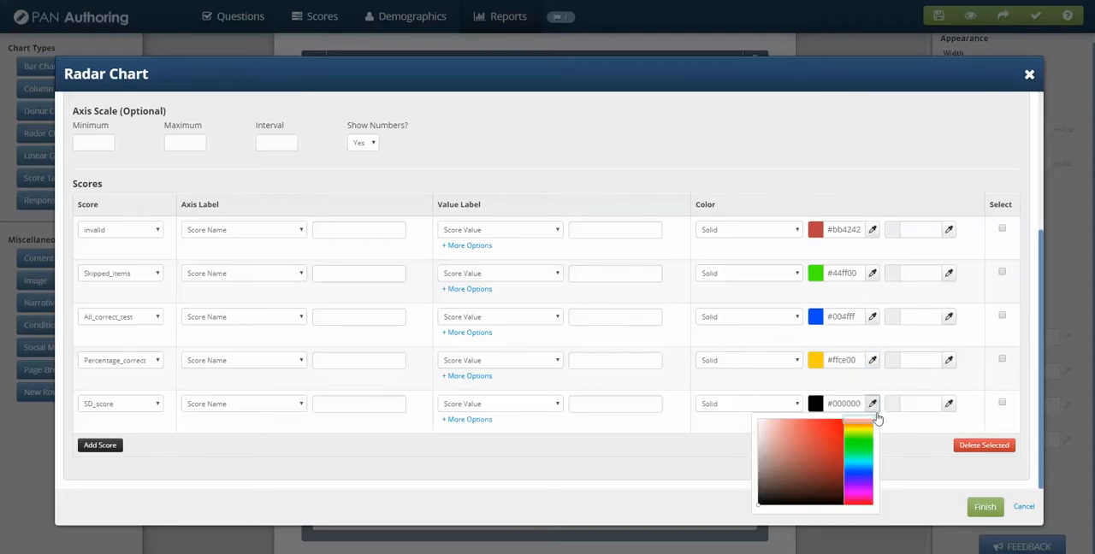
left_click(862, 503)
left_click(863, 490)
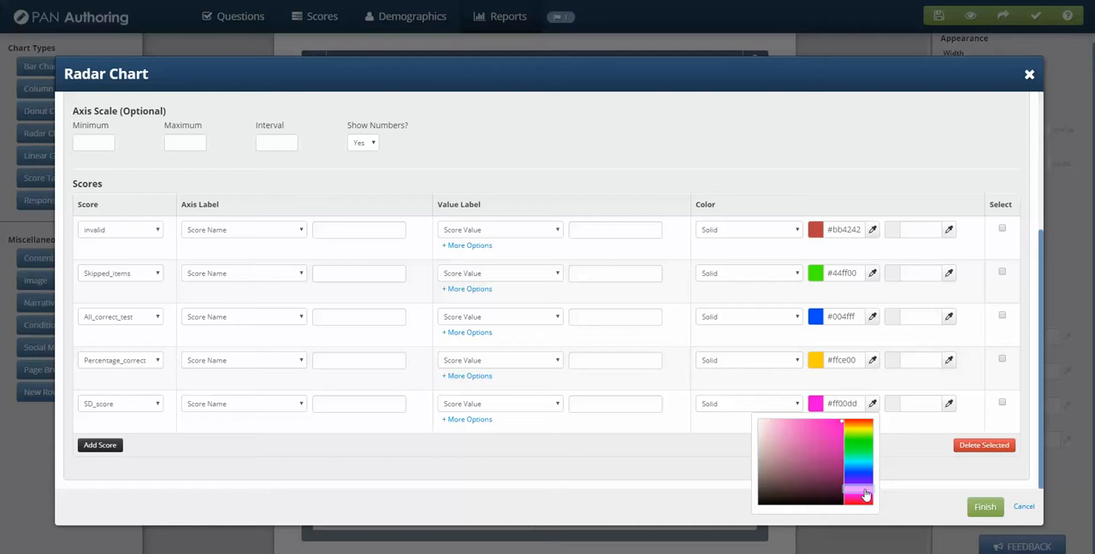
left_click(984, 508)
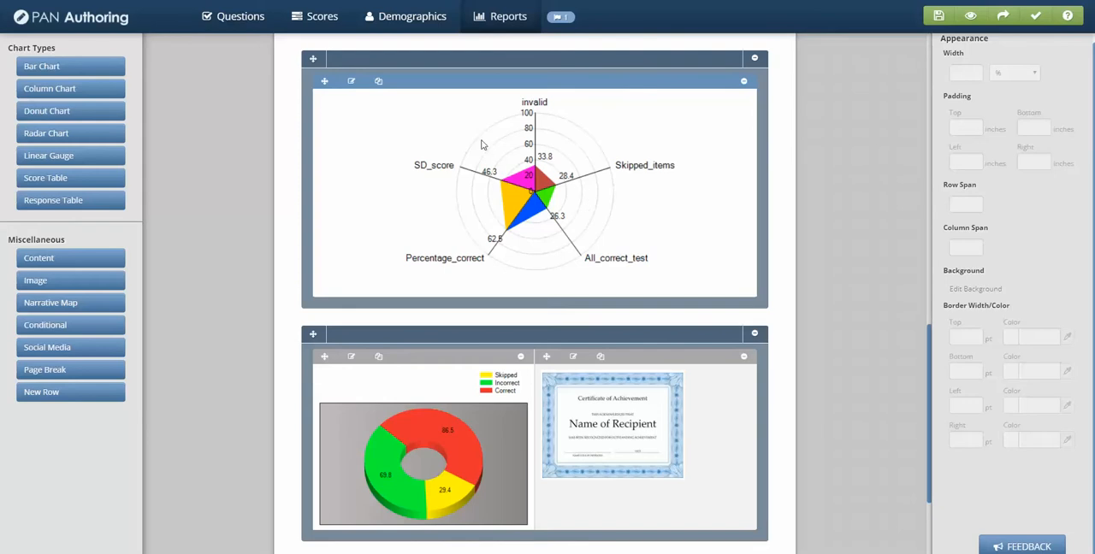
Reopen the radar chart's settings and copy the invalid score's color #bb4242 to the Skipped_items and All_correct_test scores
left_click(352, 82)
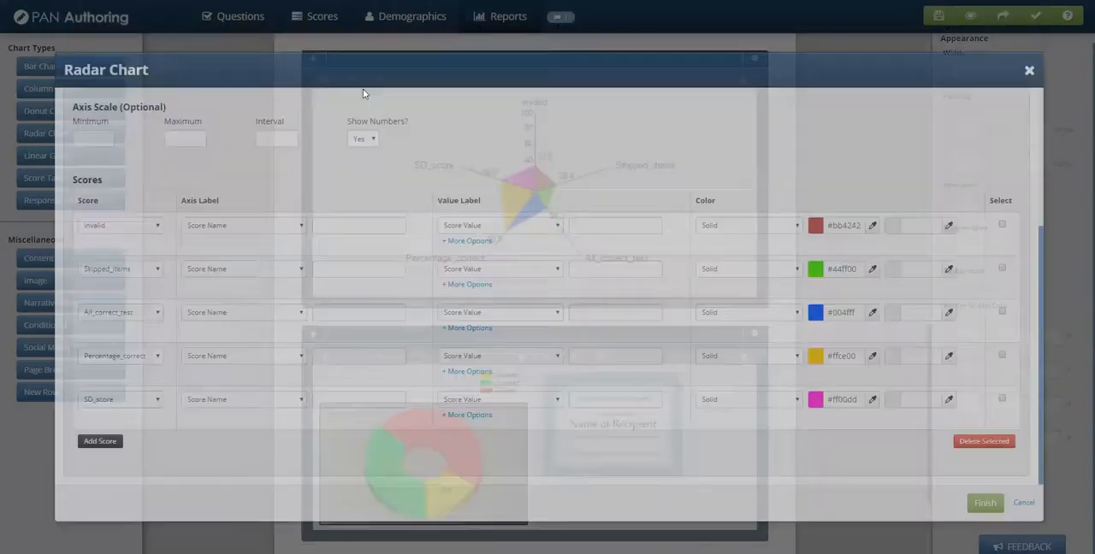
scroll(700, 385, "down", 5)
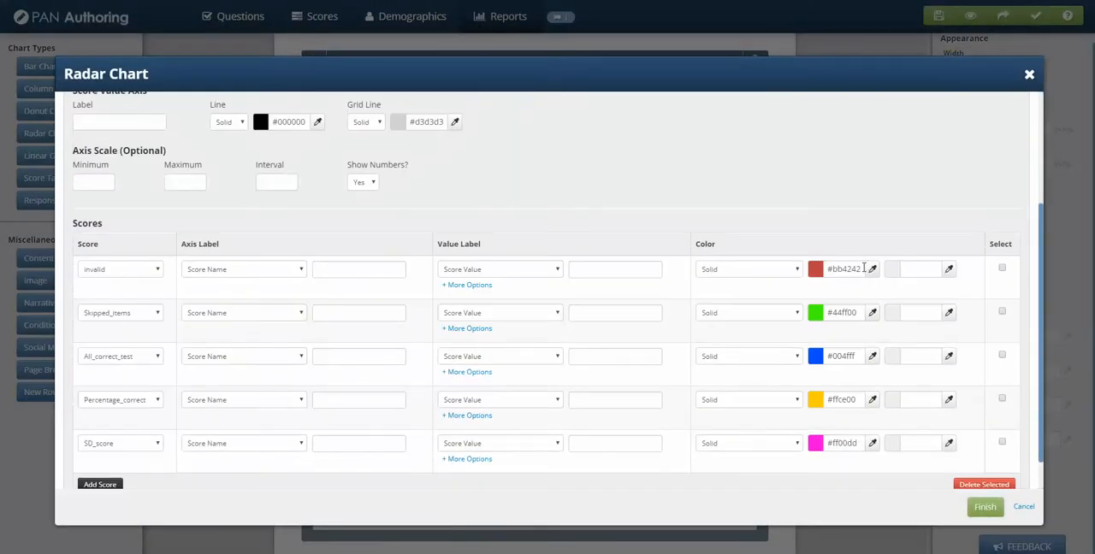
left_click_drag(859, 269, 800, 268)
key("ctrl+c")
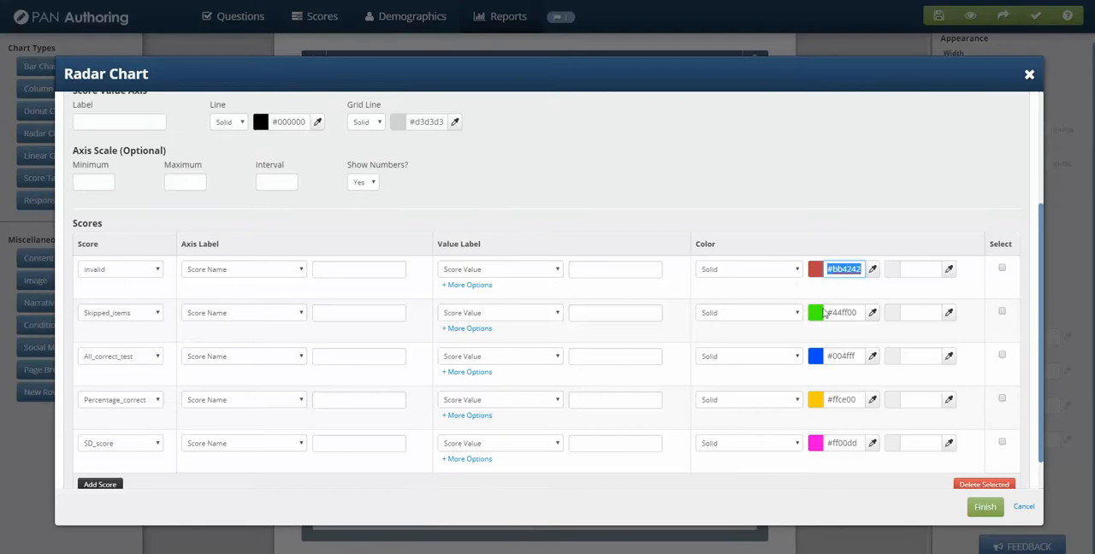
left_click_drag(857, 312, 797, 316)
key("ctrl+v")
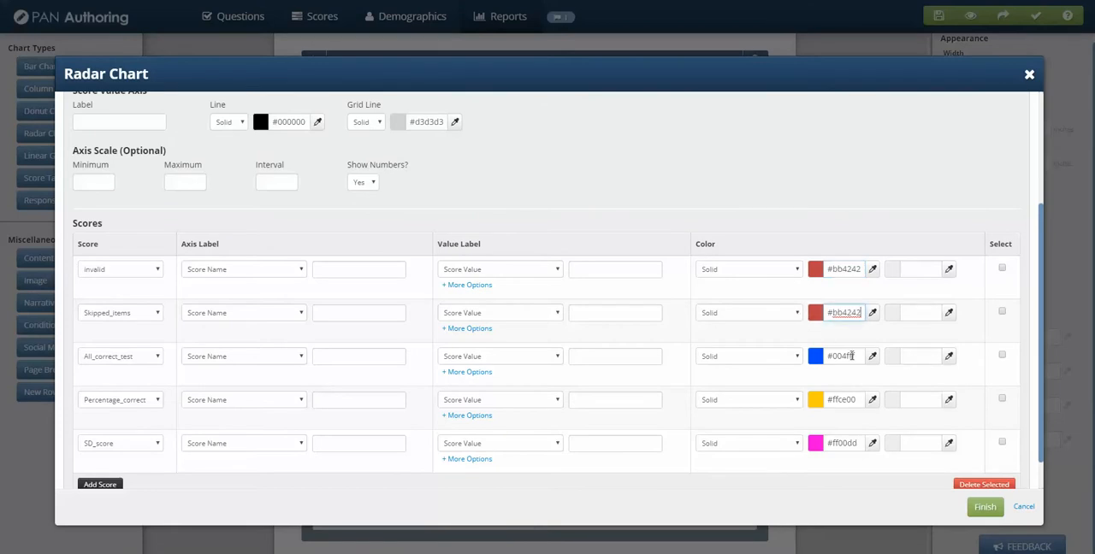
left_click_drag(857, 356, 744, 349)
key("ctrl+v")
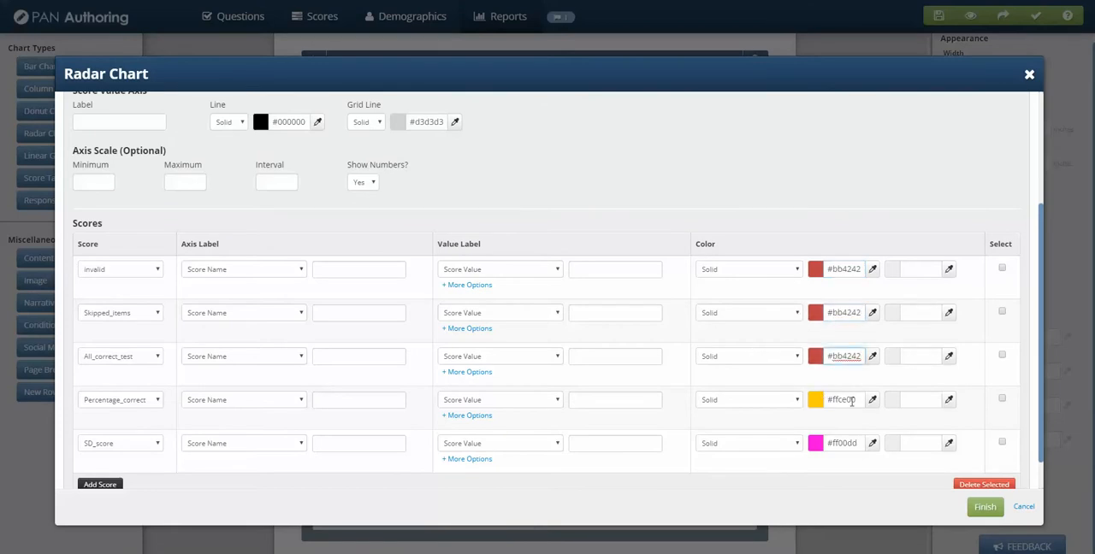
Apply the color #bb4242 to the Percentage_correct and SD_score scores as well, and finish the chart edit
left_click(836, 400)
left_click_drag(858, 399, 823, 402)
key("ctrl+v")
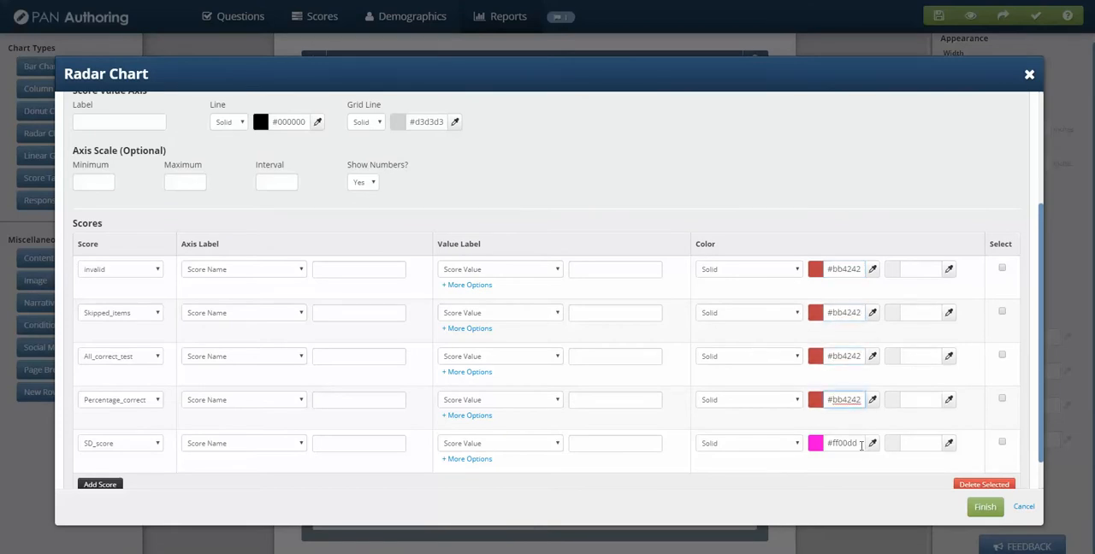
left_click_drag(858, 442, 829, 457)
key("ctrl+v")
left_click(985, 507)
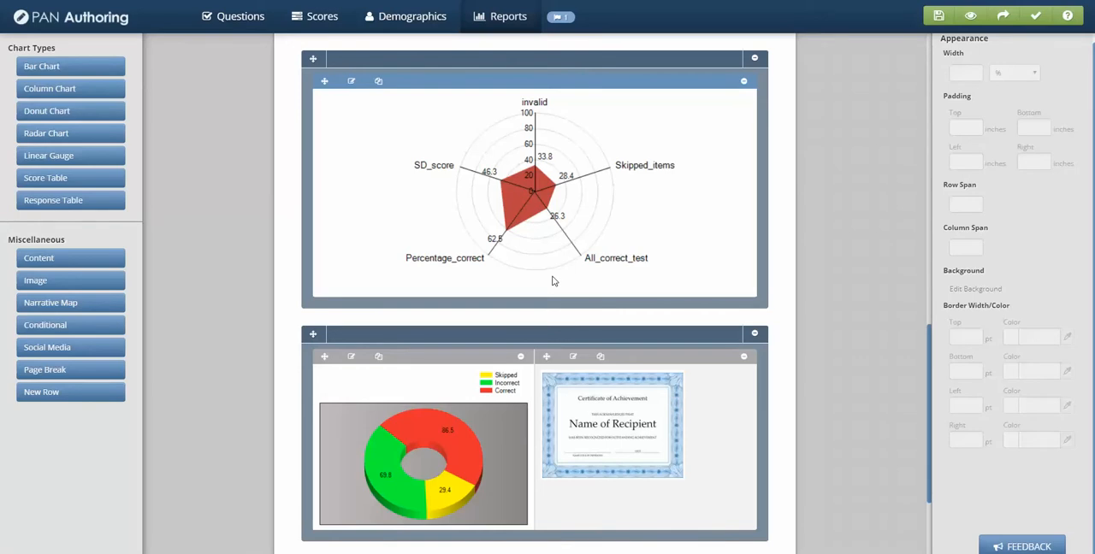
Change the radar chart's style to Polygon and finish the edit
left_click(351, 81)
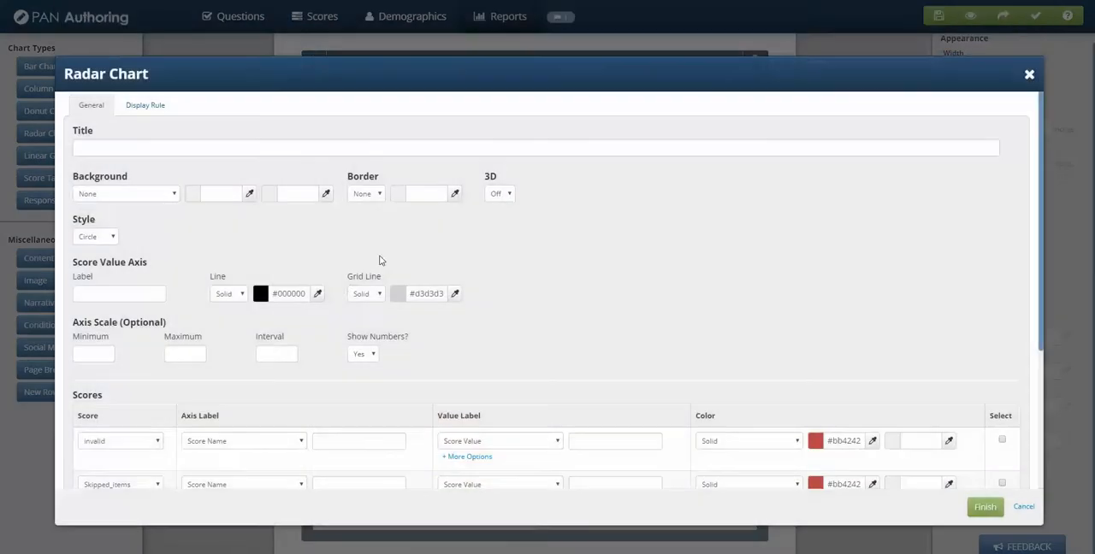
left_click(116, 237)
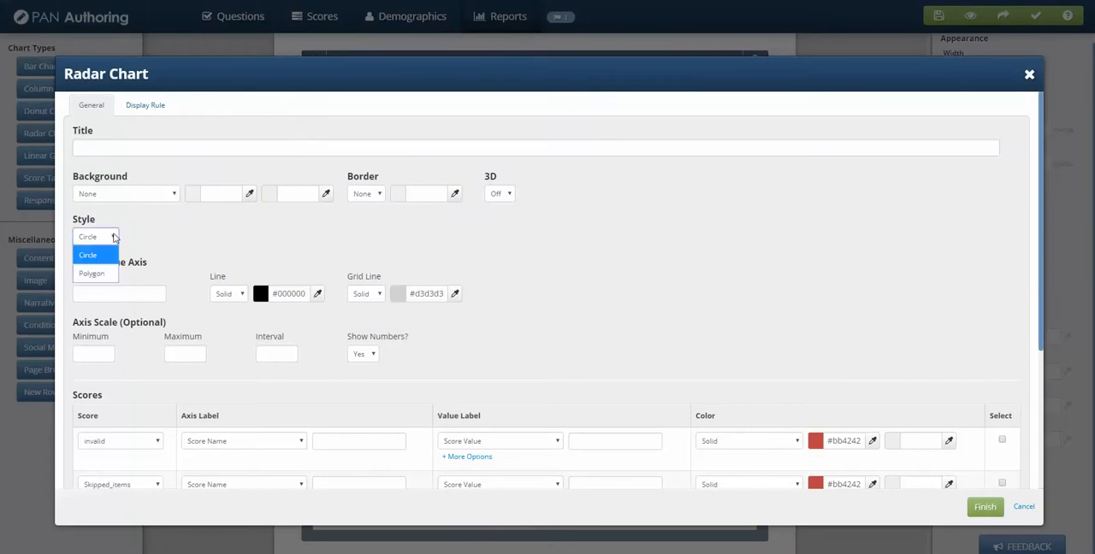
left_click(93, 274)
left_click(982, 505)
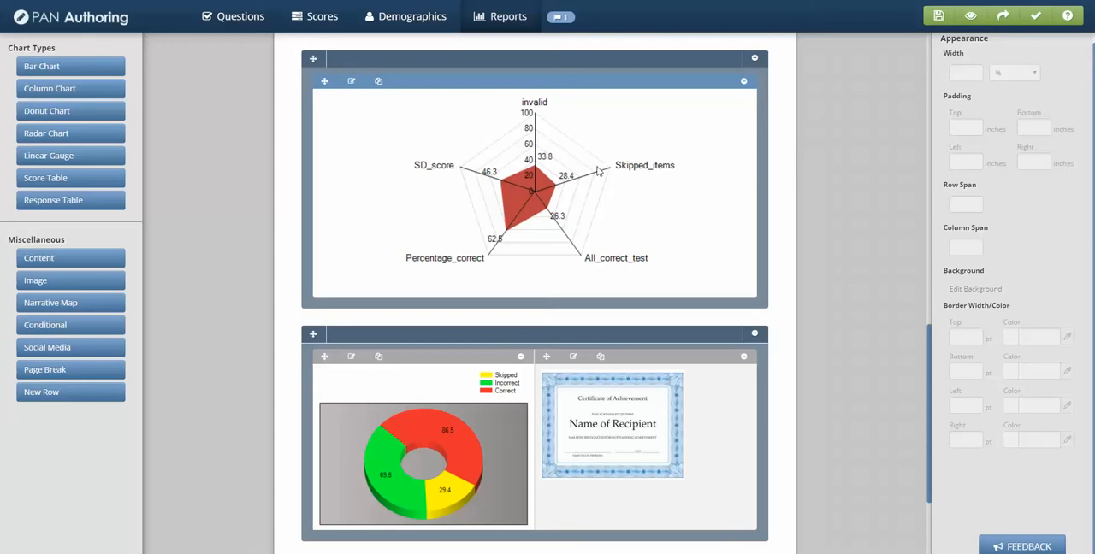
Reopen the radar chart's settings and set the fill of the invalid and Skipped_items scores to Vertical Center Gradient
left_click(350, 83)
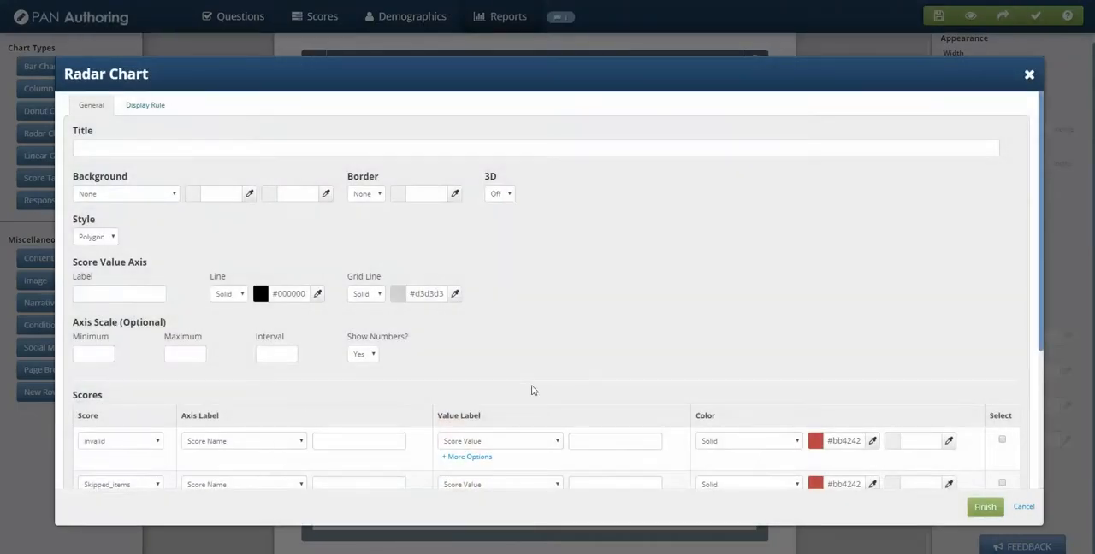
scroll(475, 300, "down", 2)
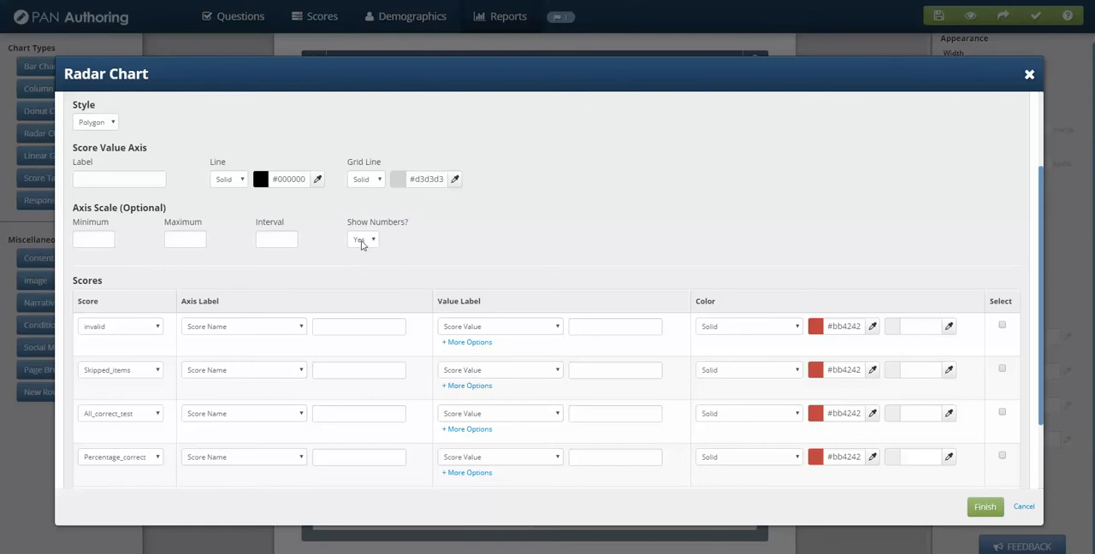
scroll(473, 305, "up", 1)
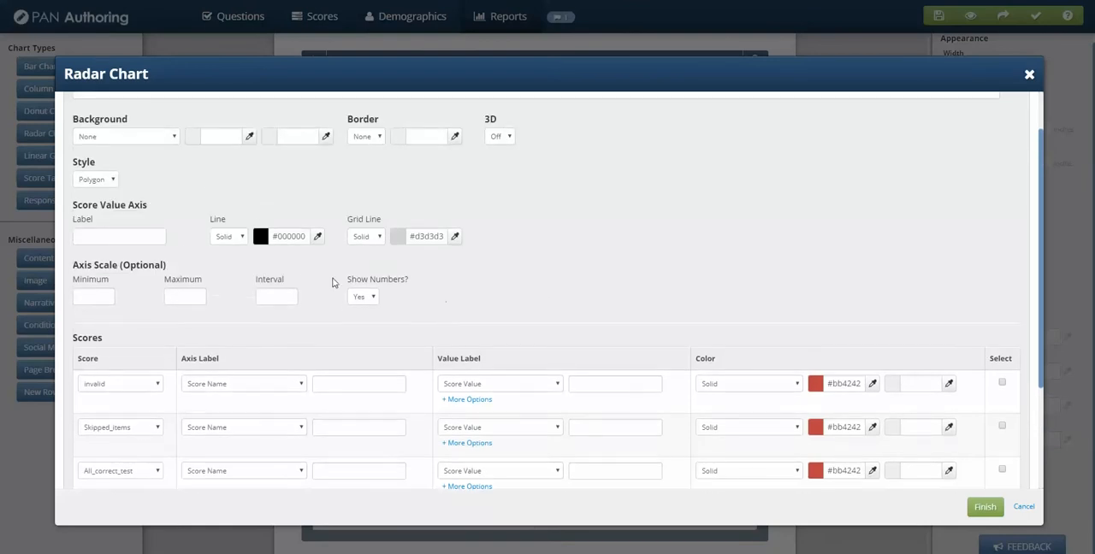
scroll(503, 338, "down", 1)
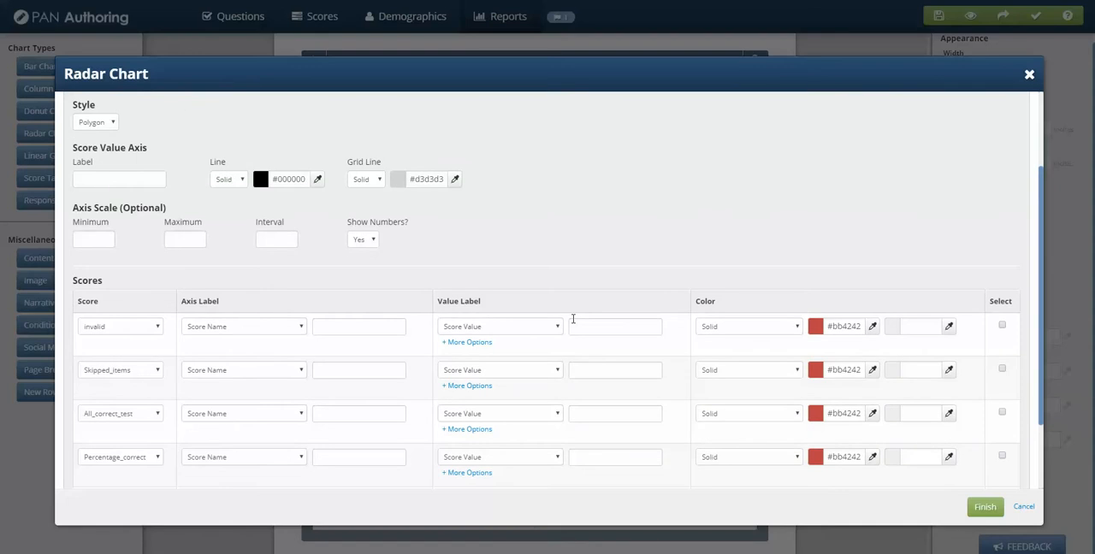
left_click(744, 328)
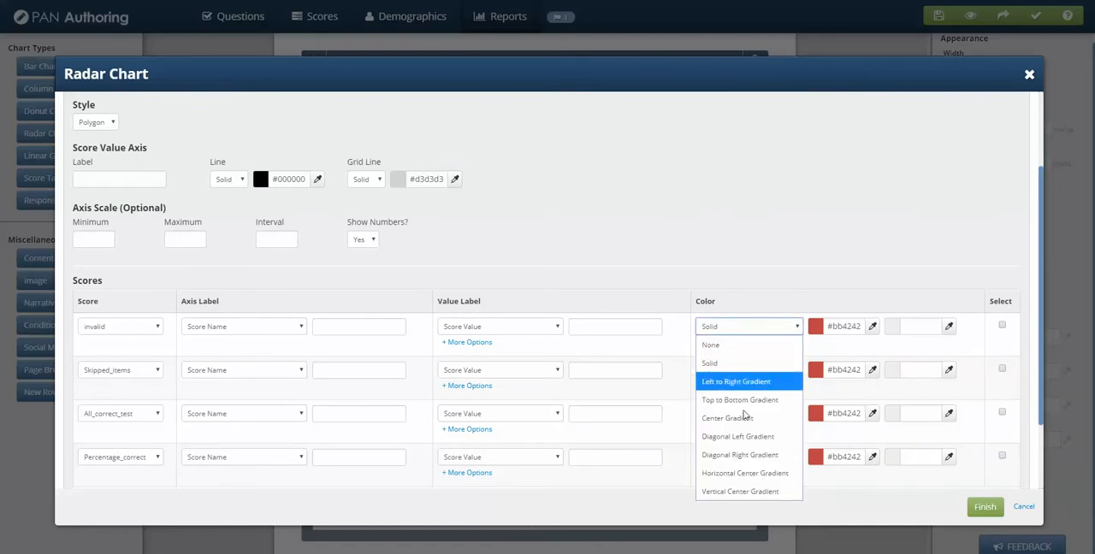
left_click(739, 492)
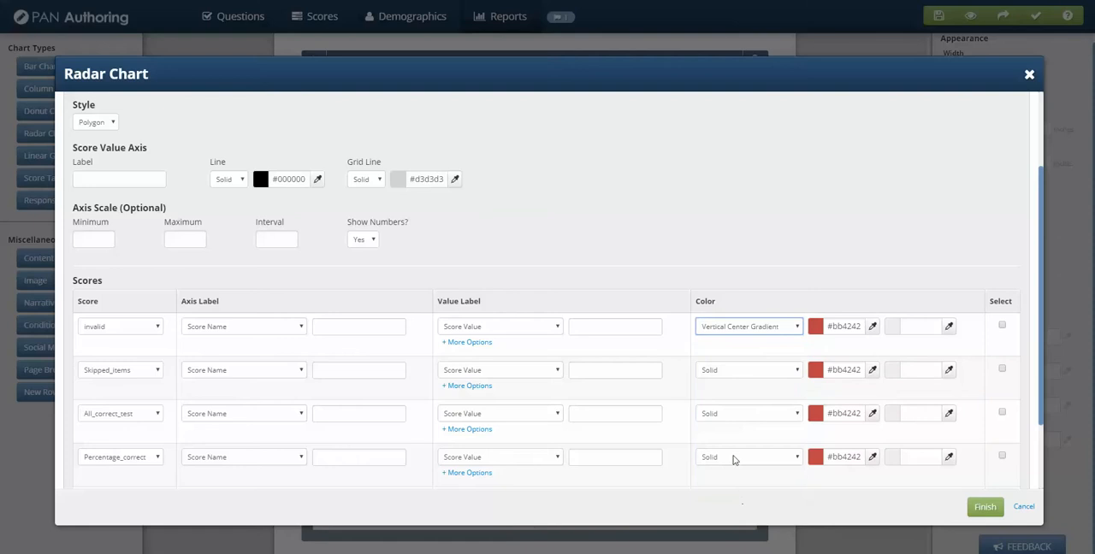
left_click(718, 371)
left_click(739, 536)
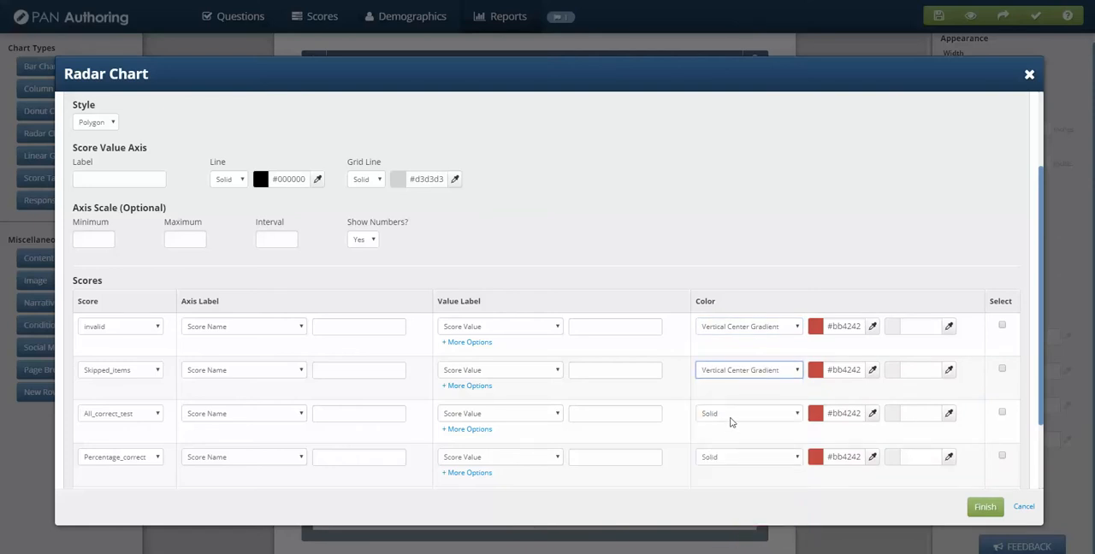
Set the fill of All_correct_test, Percentage_correct and SD_score to Vertical Center Gradient and finish the chart edit
left_click(731, 419)
left_click(726, 380)
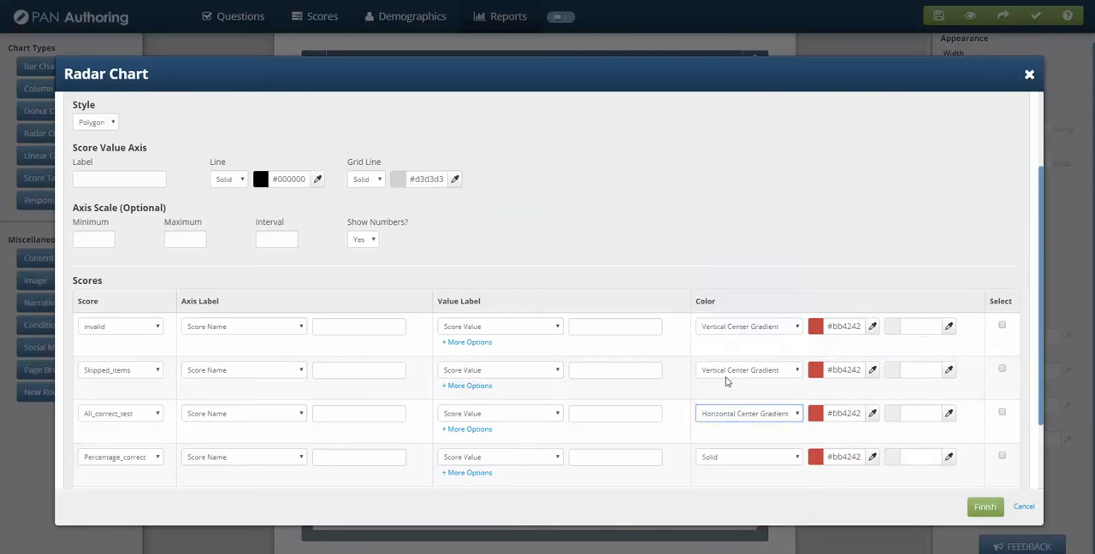
left_click(728, 415)
left_click(721, 411)
left_click(725, 458)
left_click(724, 448)
scroll(725, 444, "down", 2)
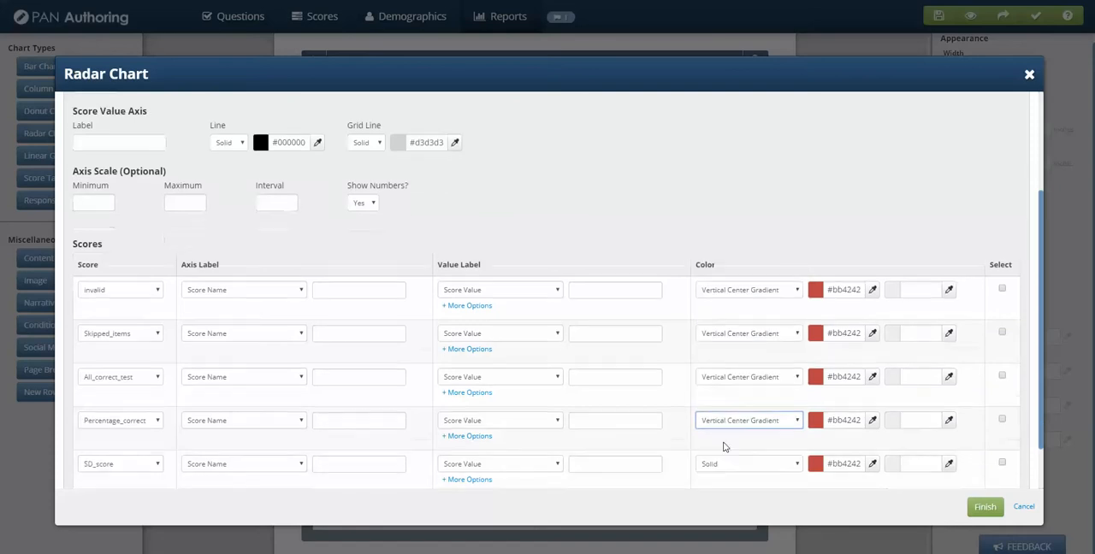
left_click(728, 405)
left_click(731, 386)
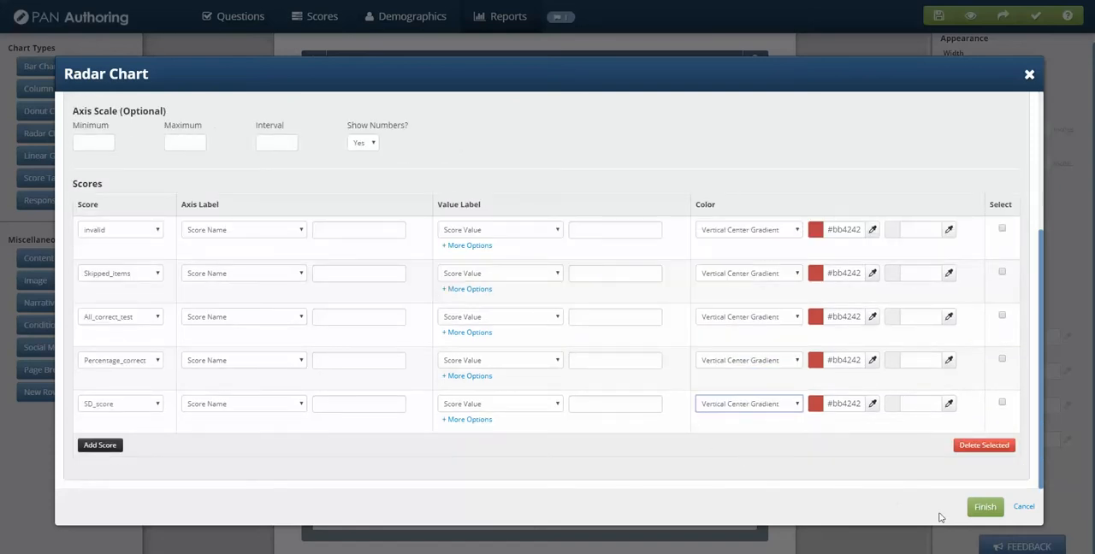
left_click(984, 506)
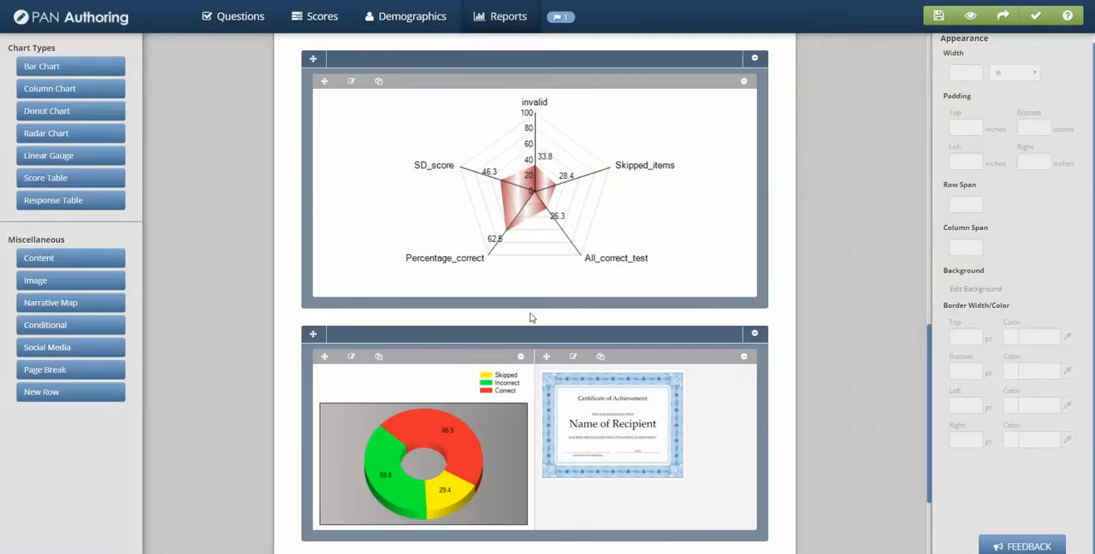
Select the radar chart in the report to view its appearance and graph size settings
scroll(558, 249, "up", 2)
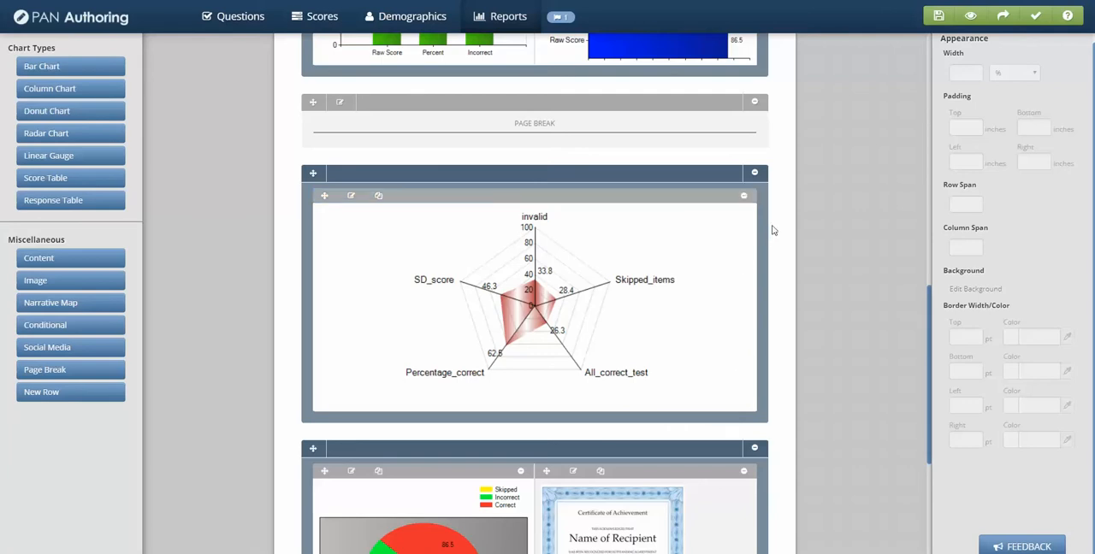
left_click(746, 256)
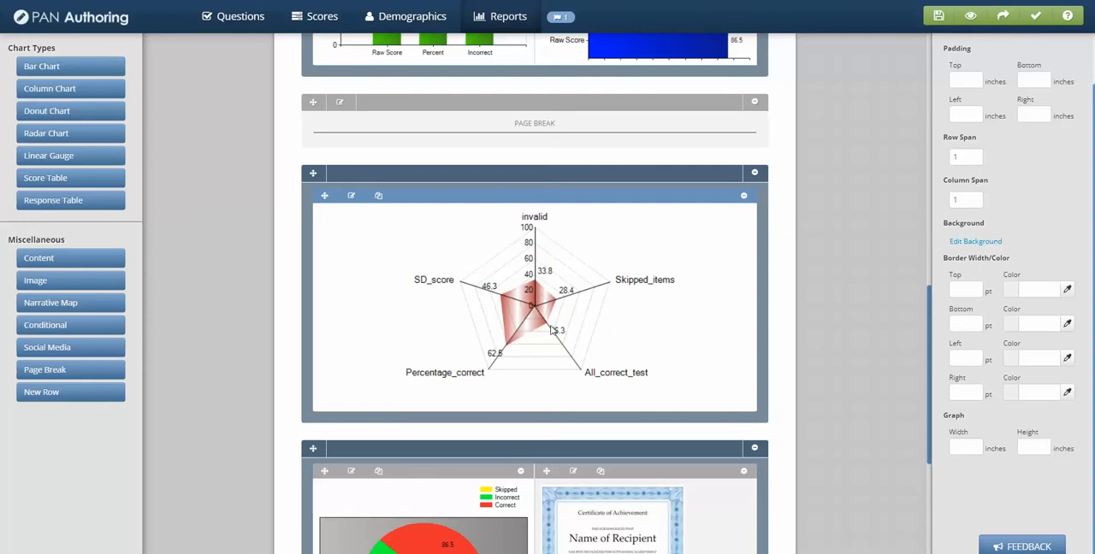
scroll(915, 306, "up", 1)
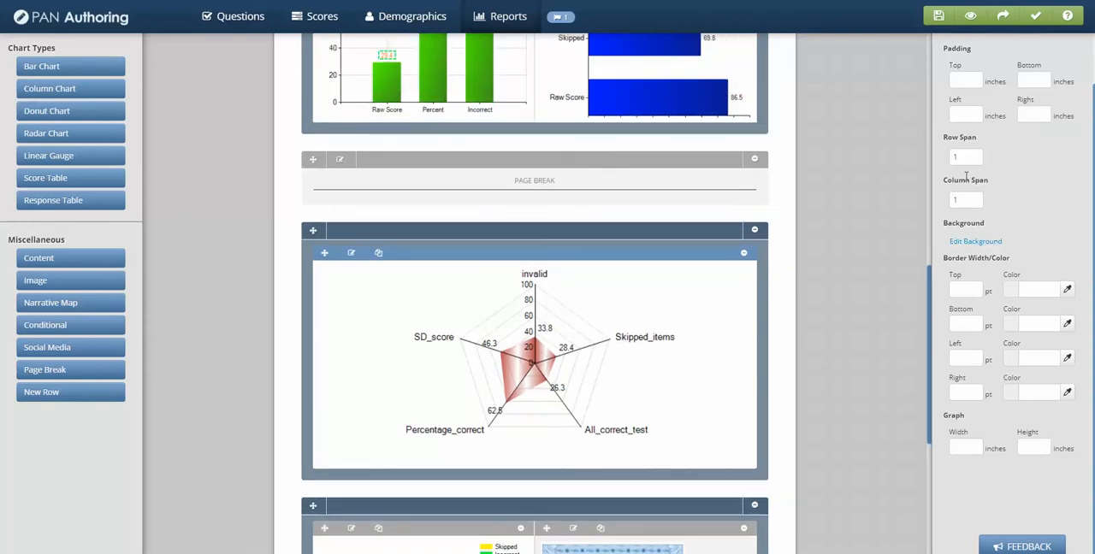
Preview the report with randomly generated score values and examine the radar chart on the second page
scroll(880, 109, "up", 6)
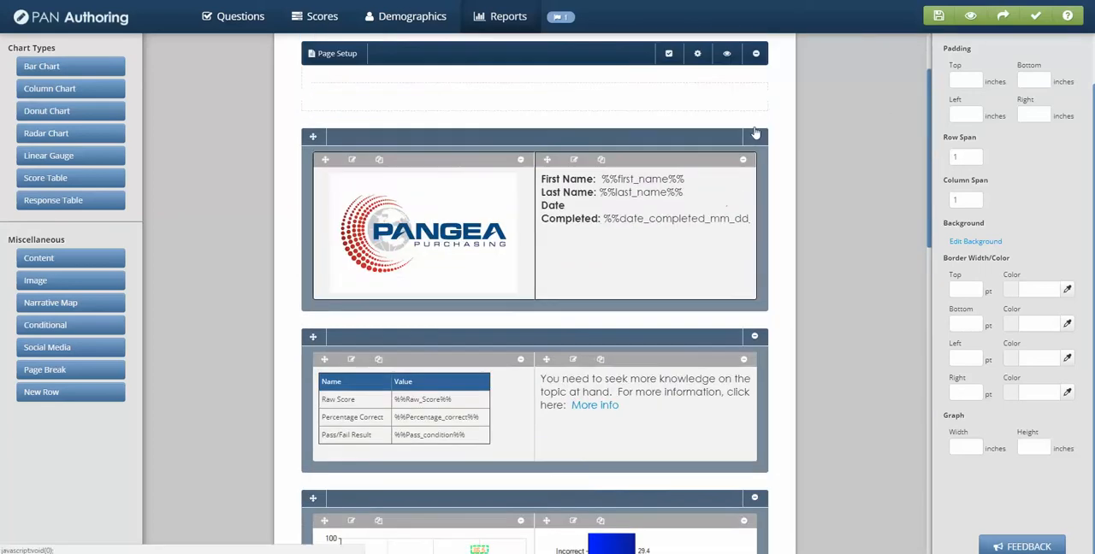
left_click(726, 53)
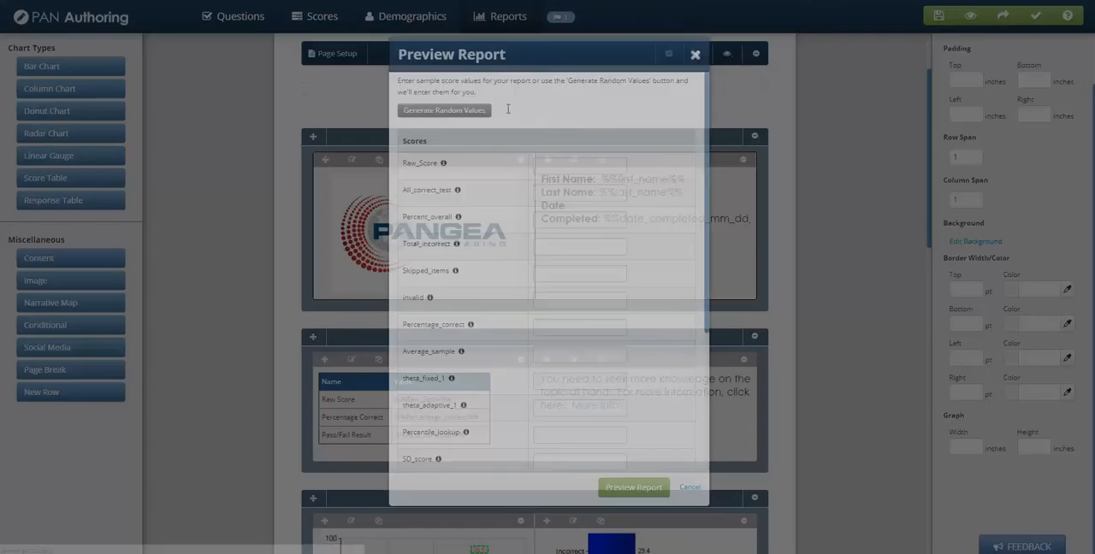
left_click(432, 129)
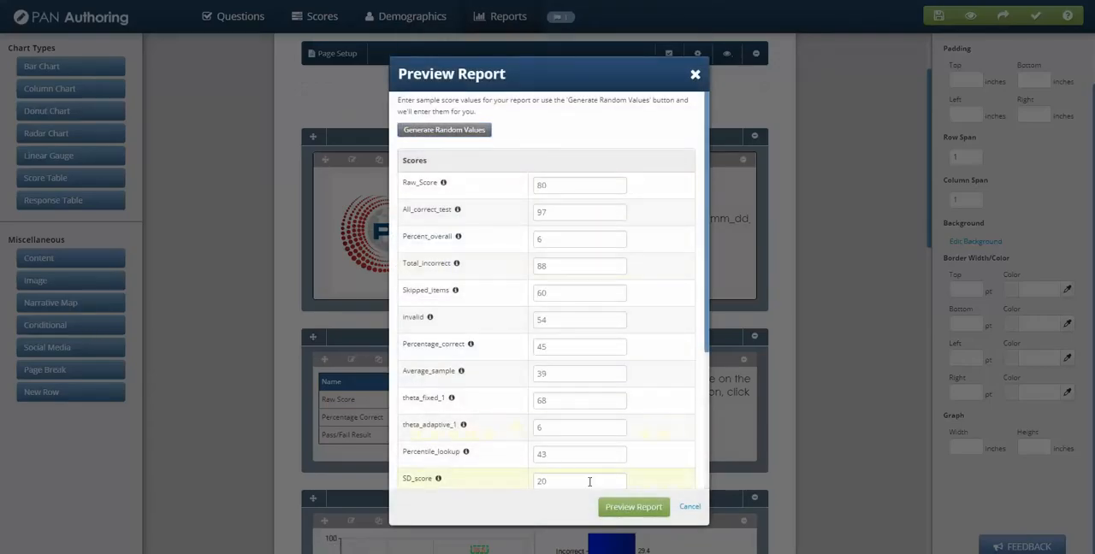
left_click(635, 508)
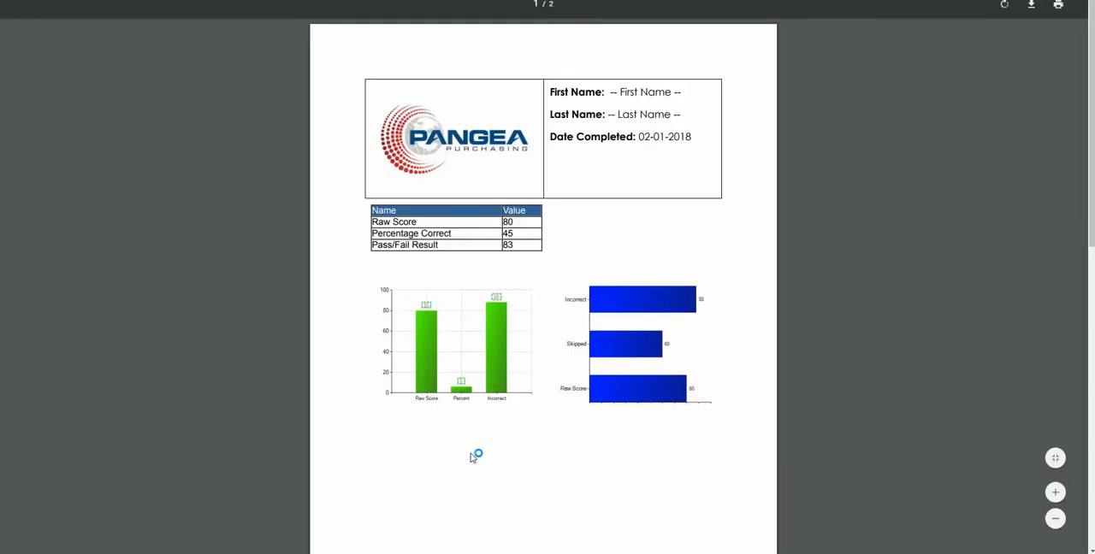
scroll(474, 458, "down", 3)
scroll(471, 456, "down", 8)
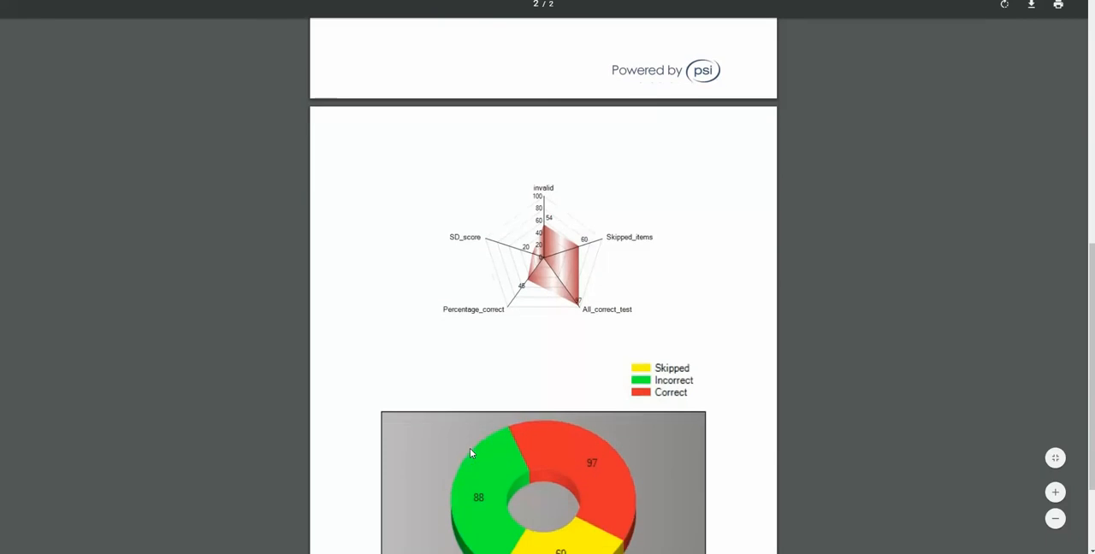